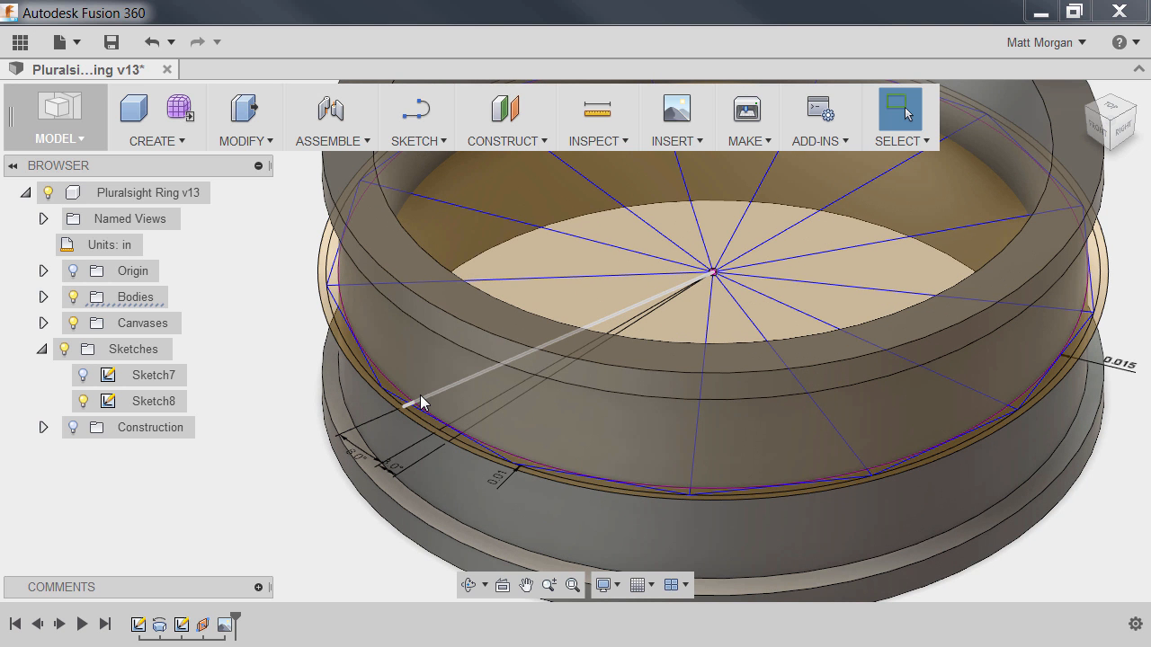
# Create a construction plane along a path, using the ring sketch's radial line ending at the front rim
pyautogui.click(419, 395)
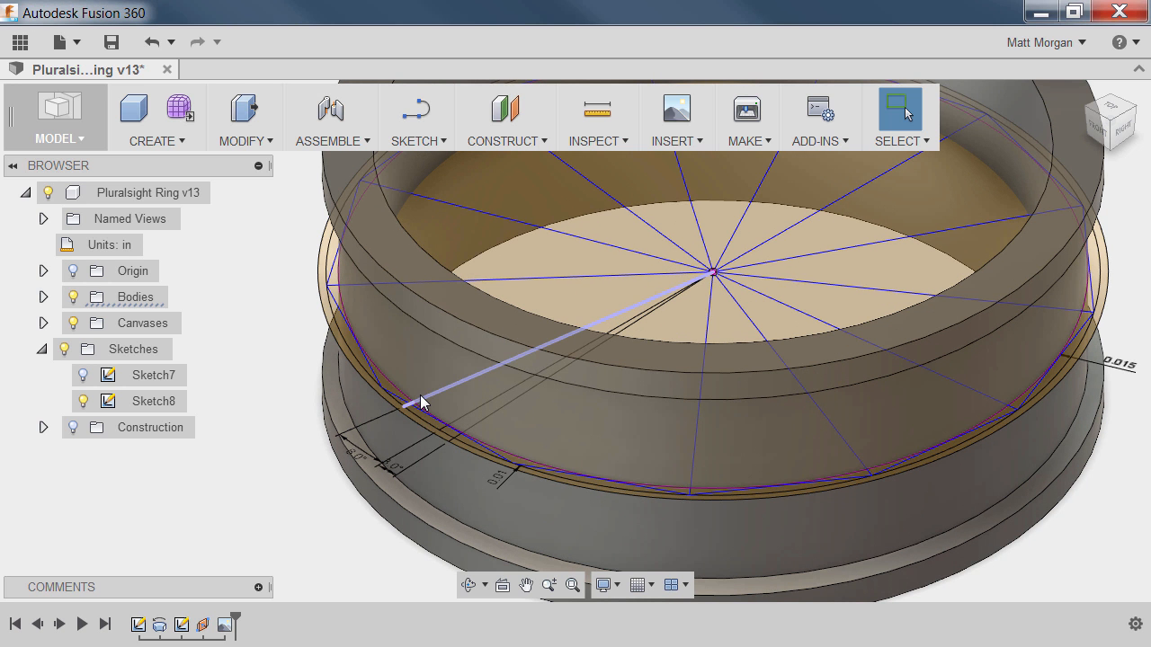
pyautogui.click(505, 109)
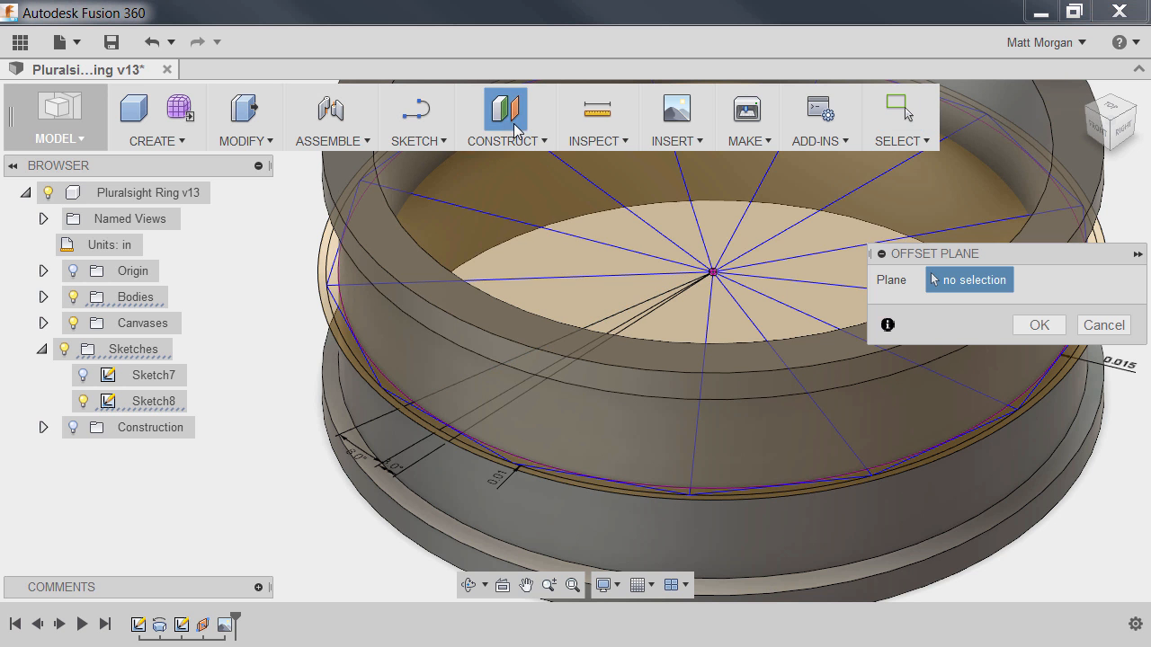
pyautogui.click(525, 140)
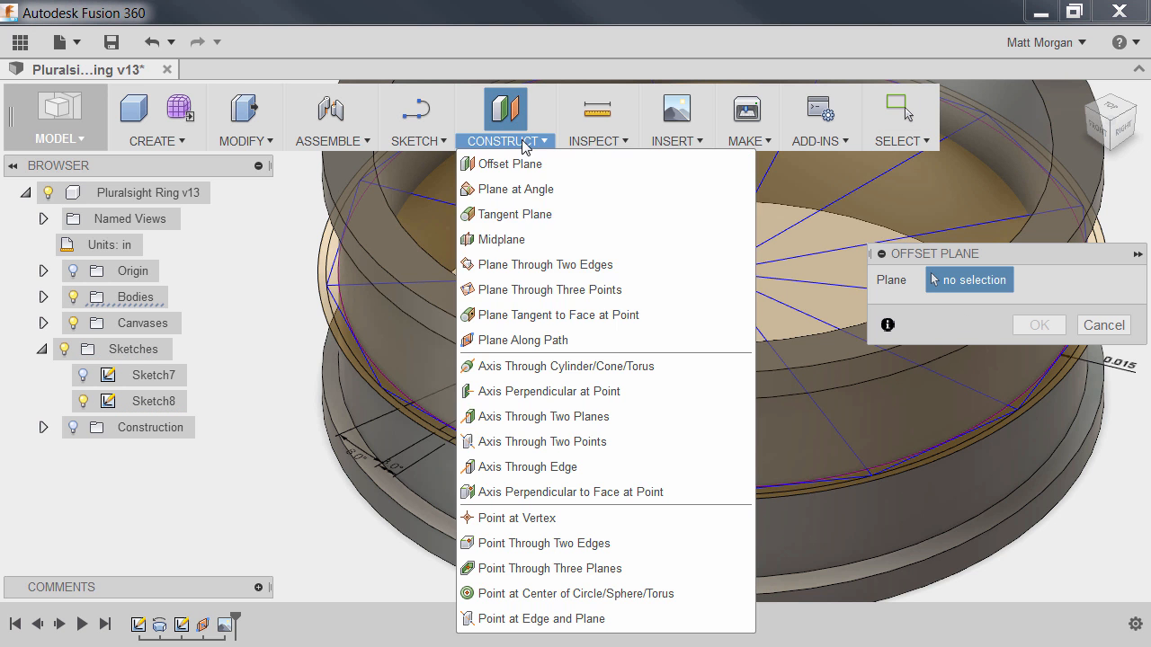
pyautogui.click(517, 340)
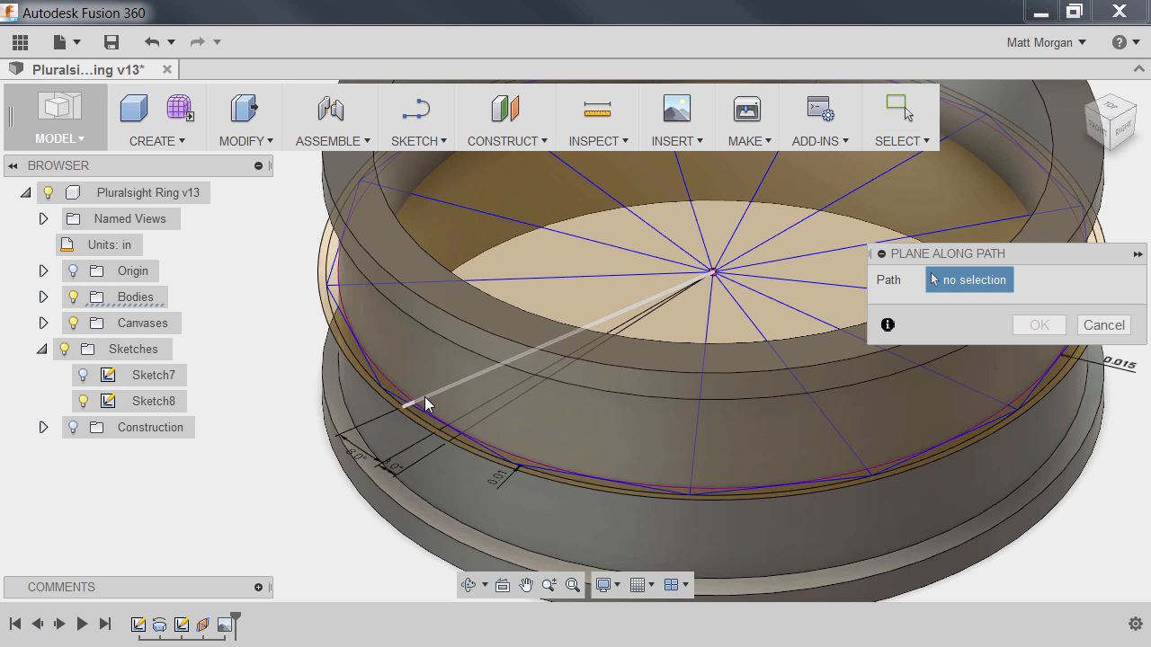
pyautogui.click(424, 397)
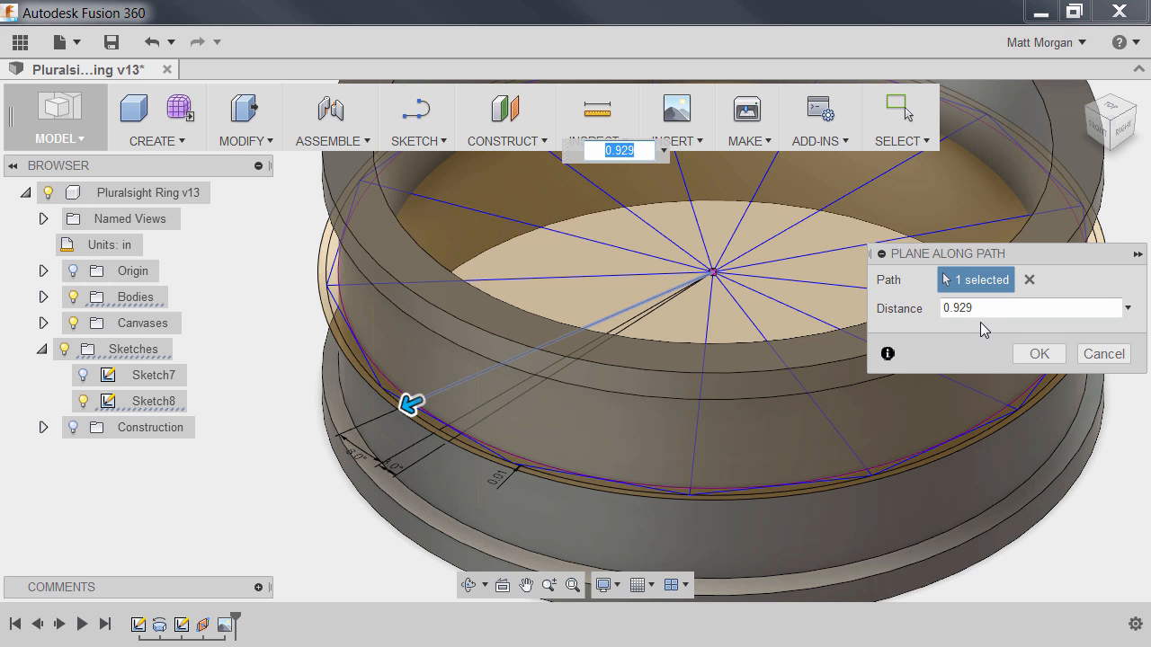
pyautogui.click(983, 308)
pyautogui.moveTo(982, 308); pyautogui.dragTo(912, 305)
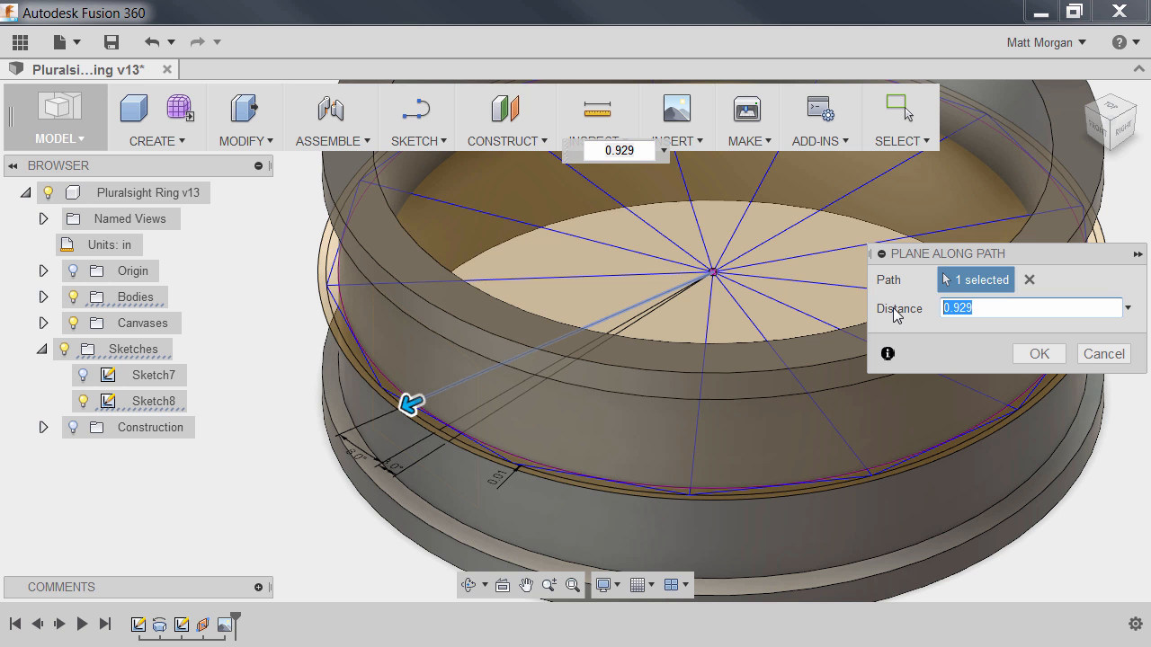
pyautogui.press('Return')
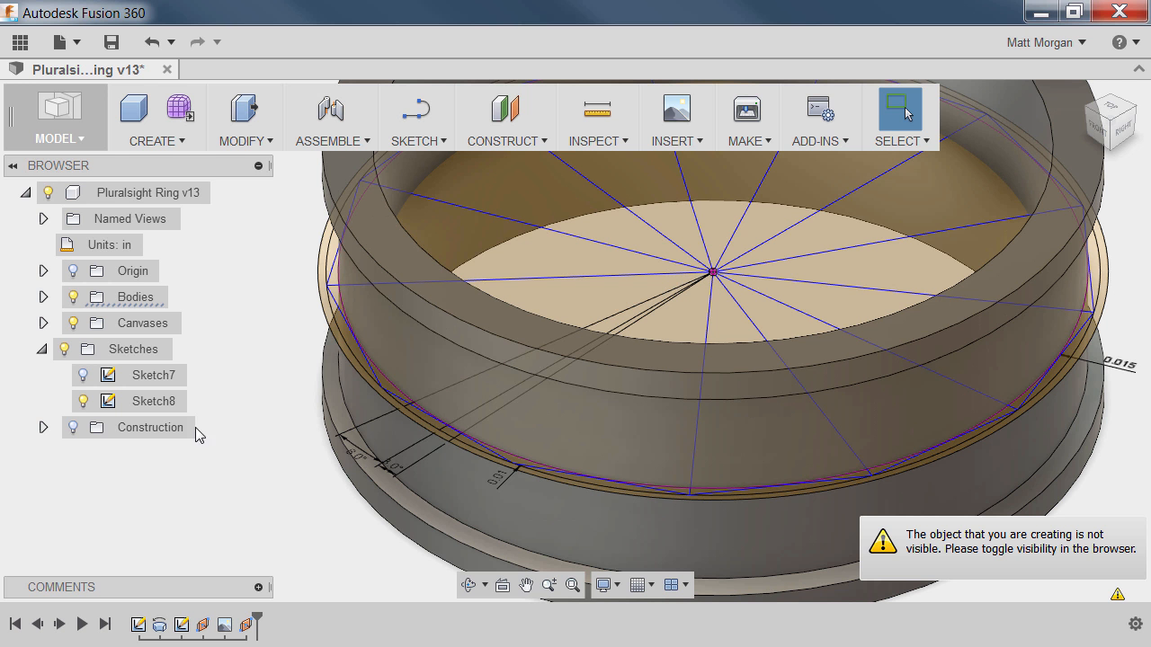
# Start a sketch on the new construction plane and show the PS_logo_F-02 canvas
pyautogui.click(46, 428)
pyautogui.rightClick(131, 480)
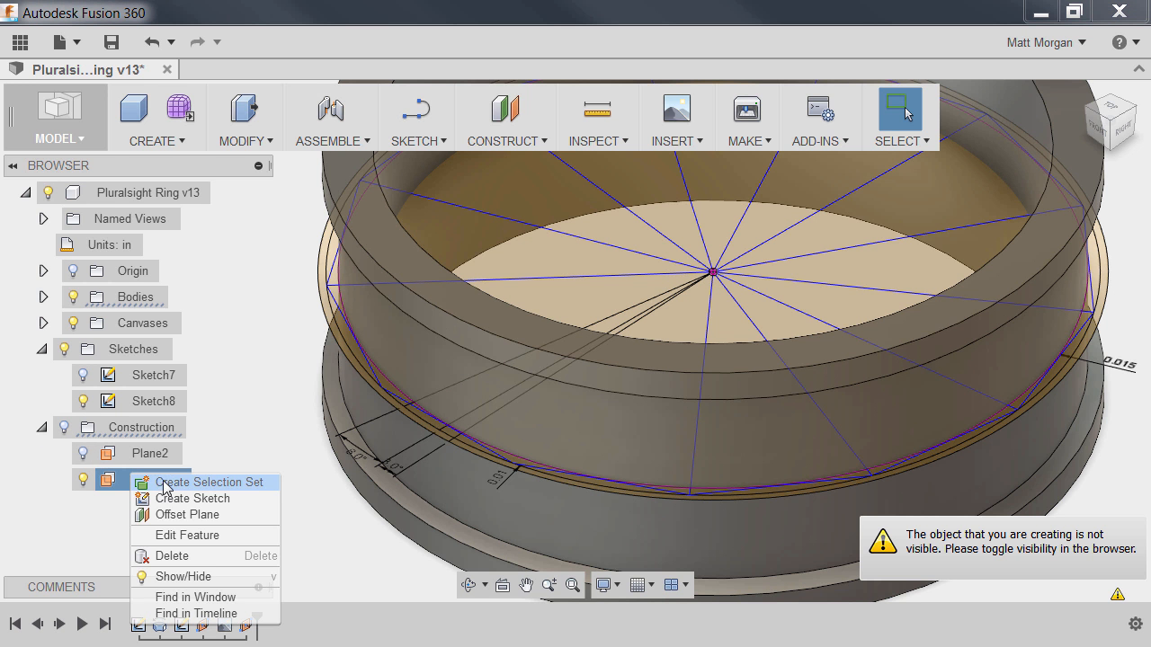
pyautogui.click(167, 501)
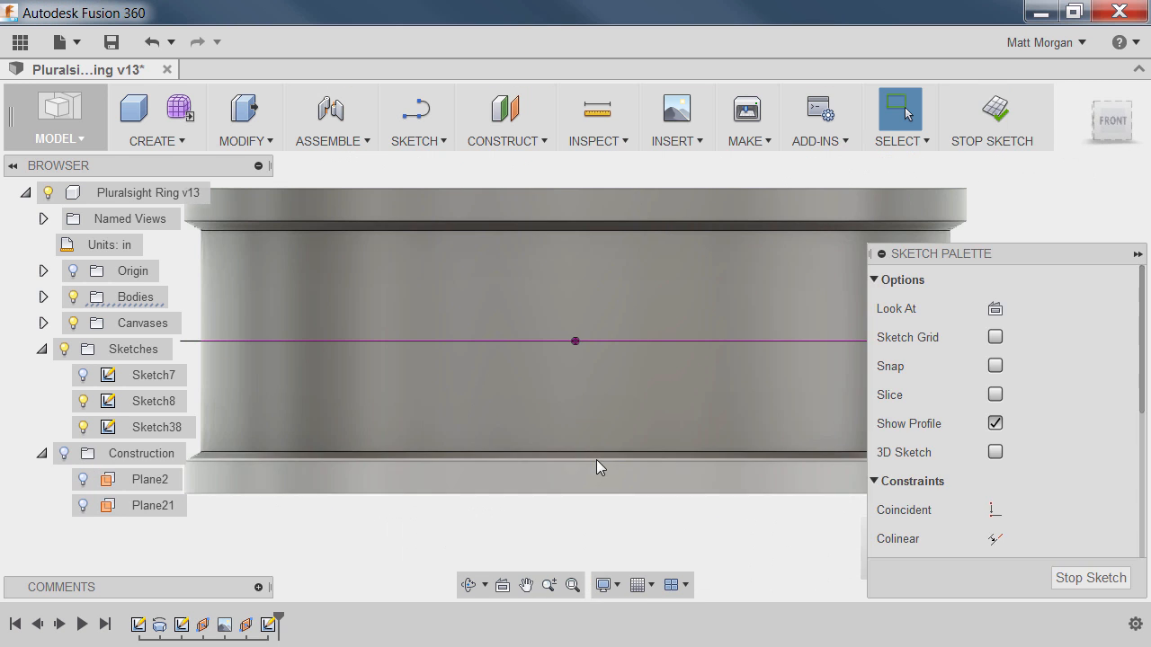
pyautogui.click(42, 322)
pyautogui.click(83, 349)
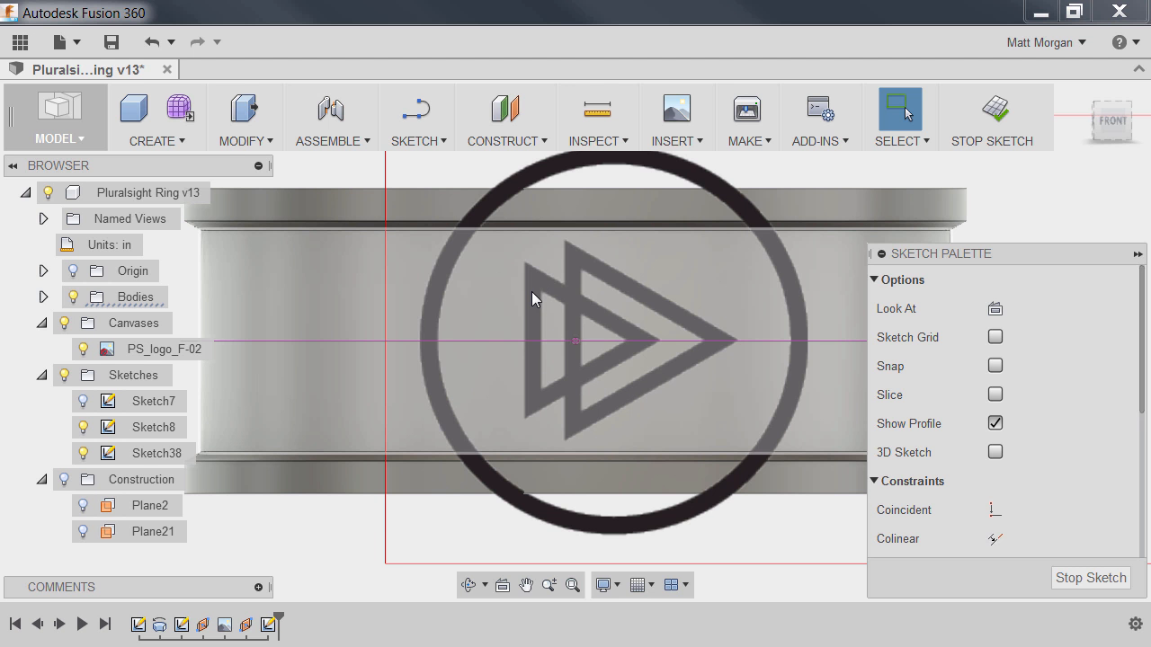
# Trace the upper half of the logo's smaller triangle with two lines, from the horizontal centre line up to the corner and down to the tip
pyautogui.press('l')
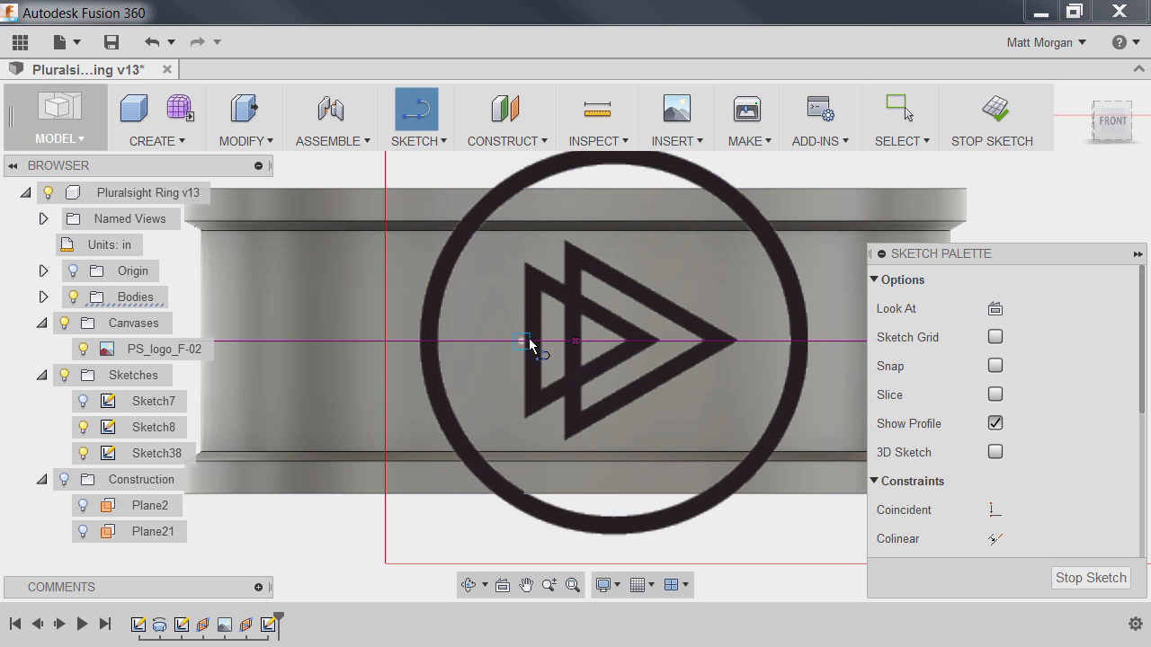
pyautogui.scroll(2, 543, 346)
pyautogui.scroll(2, 521, 346)
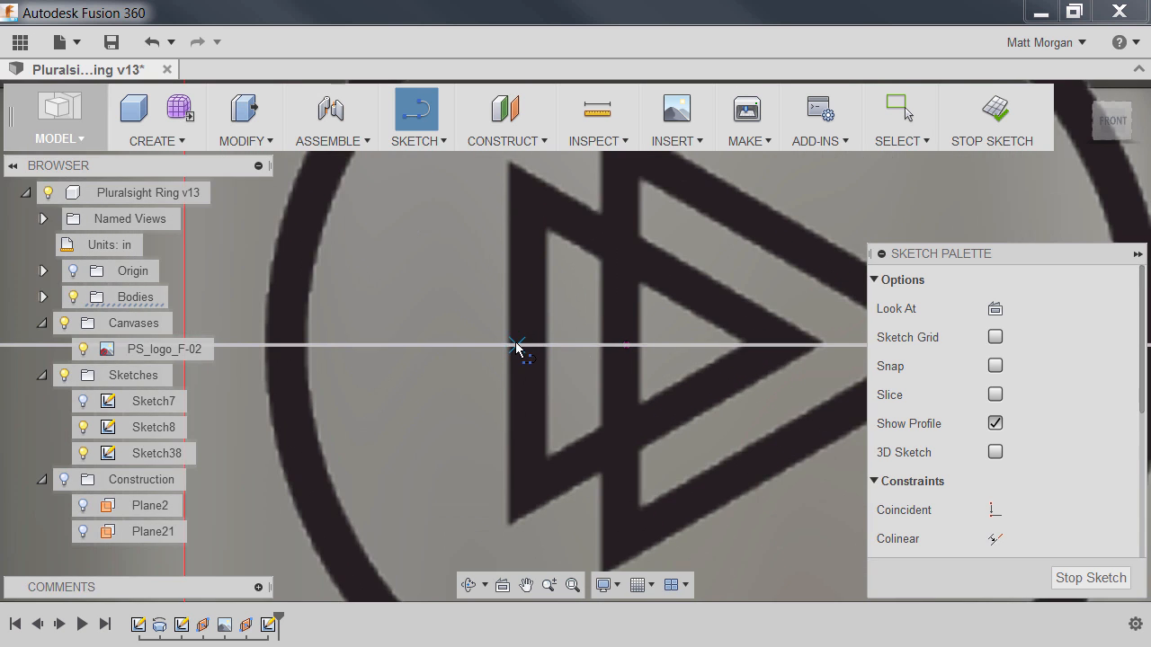
pyautogui.click(509, 345)
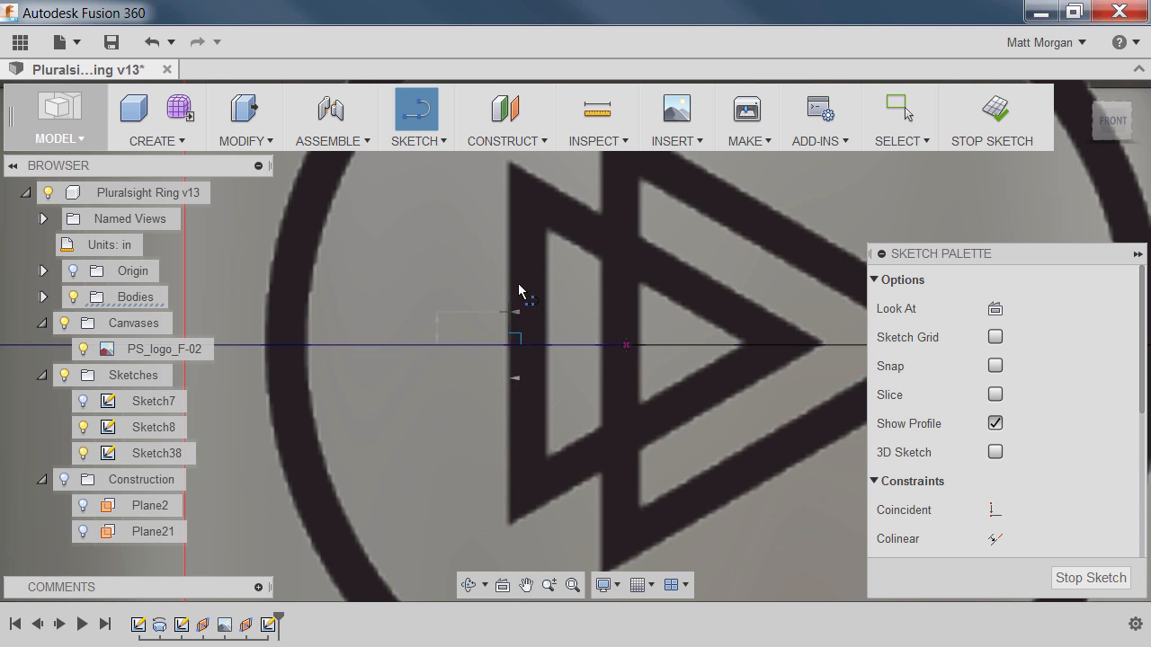
pyautogui.click(510, 166)
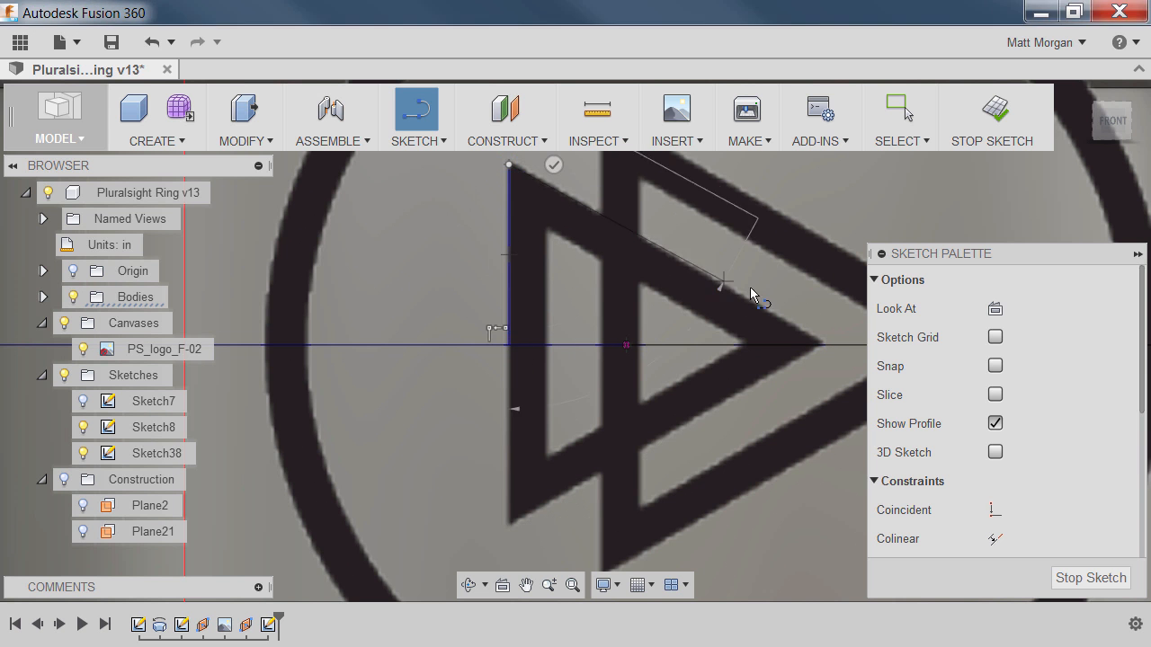
pyautogui.click(823, 343)
pyautogui.press('Escape')
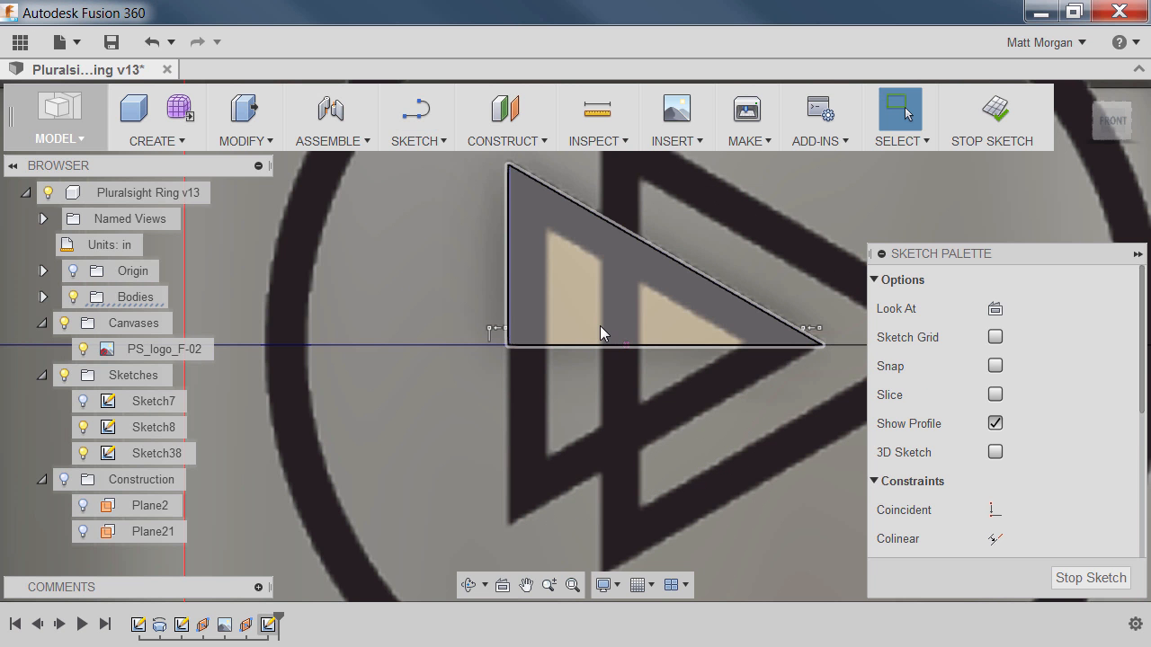
# Offset the two traced triangle lines inward by 0.02 in
pyautogui.click(429, 142)
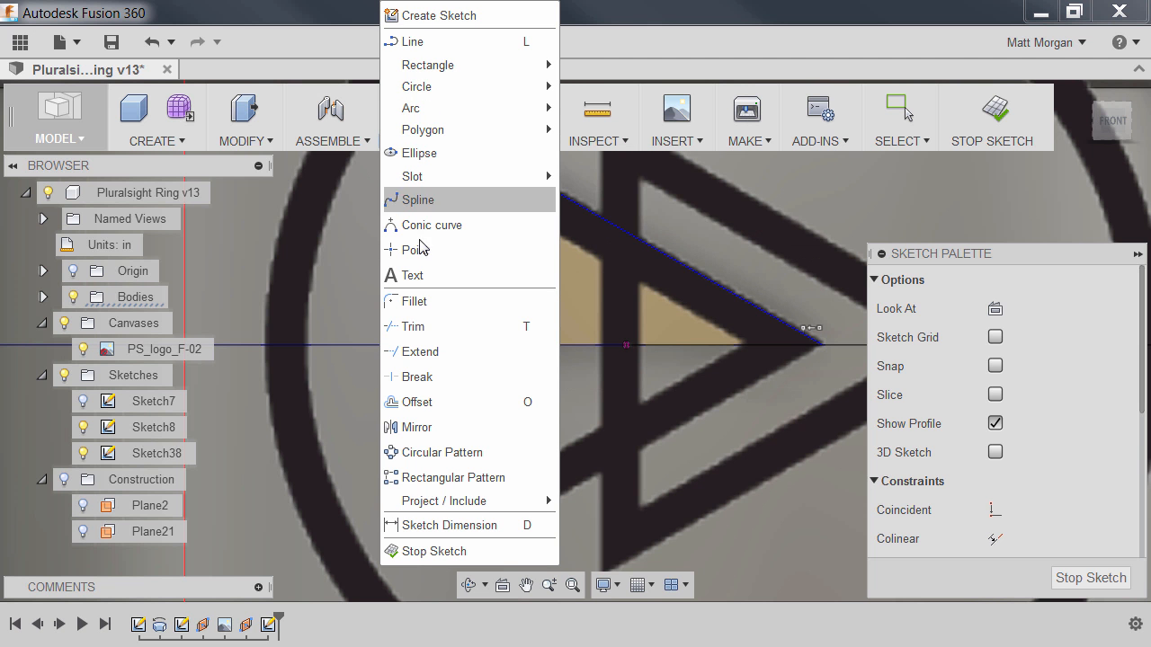
pyautogui.click(417, 402)
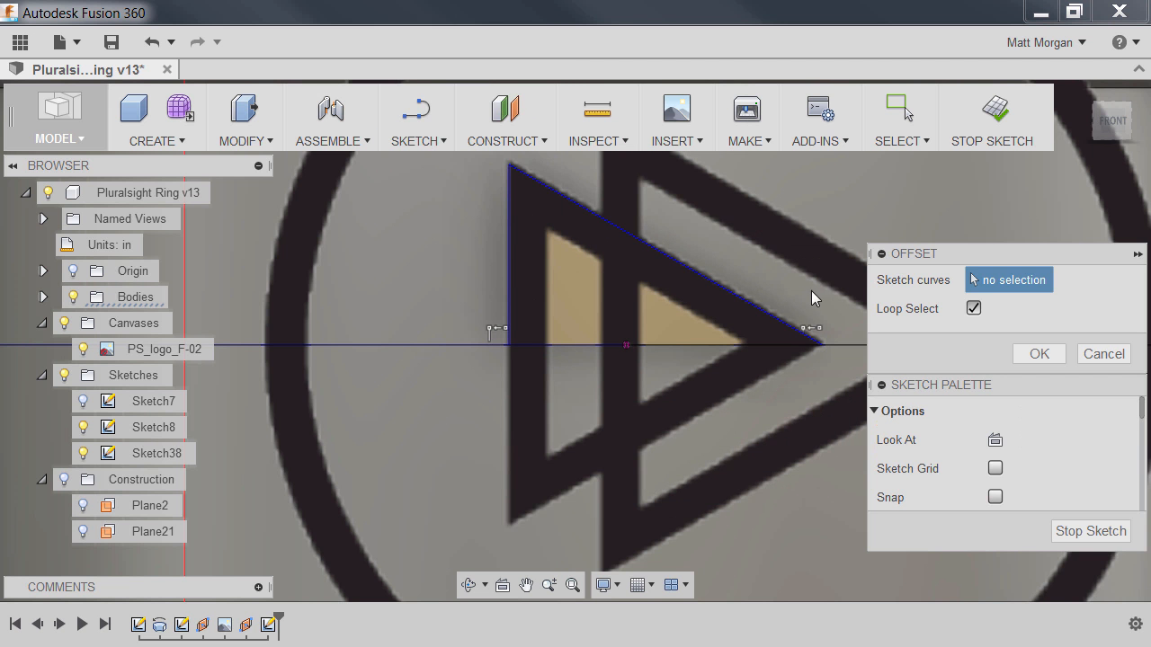
pyautogui.click(732, 297)
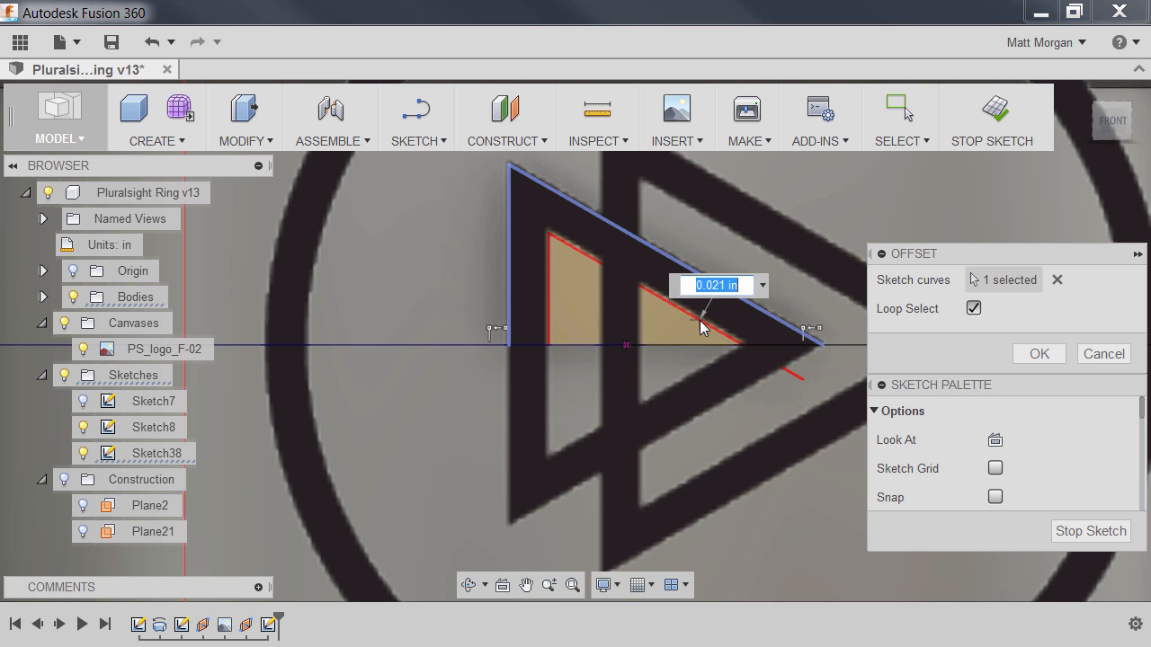
pyautogui.write('.02')
pyautogui.press('Return')
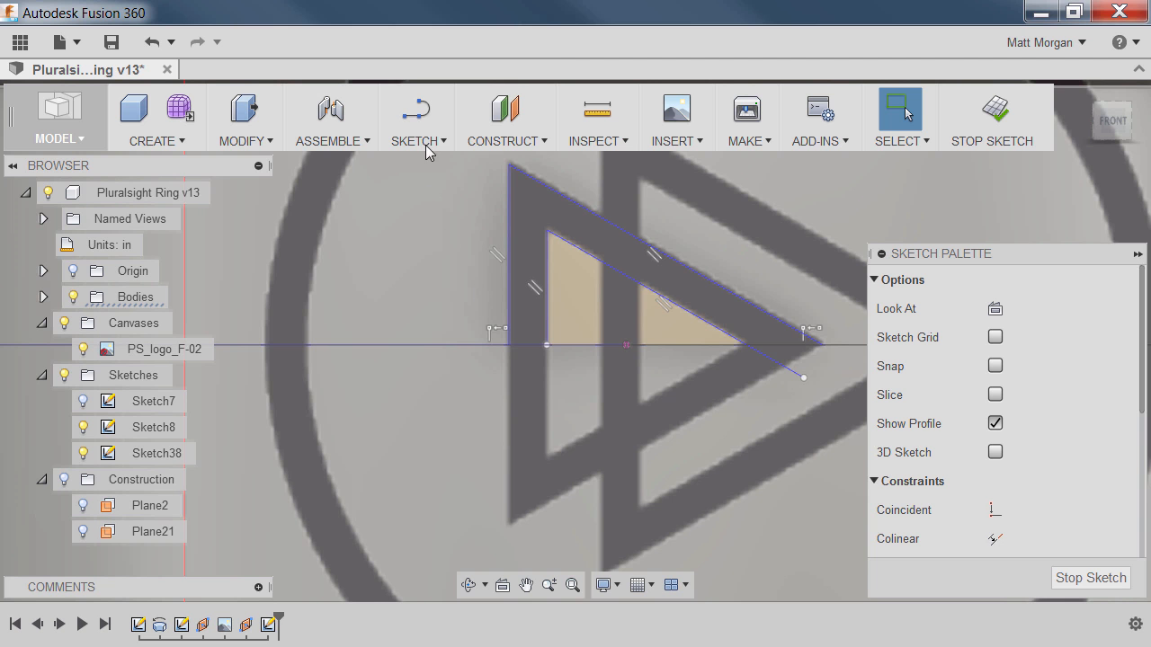
# Trim the part of the offset slanted line that extends below the horizontal centre line
pyautogui.click(419, 142)
pyautogui.click(422, 395)
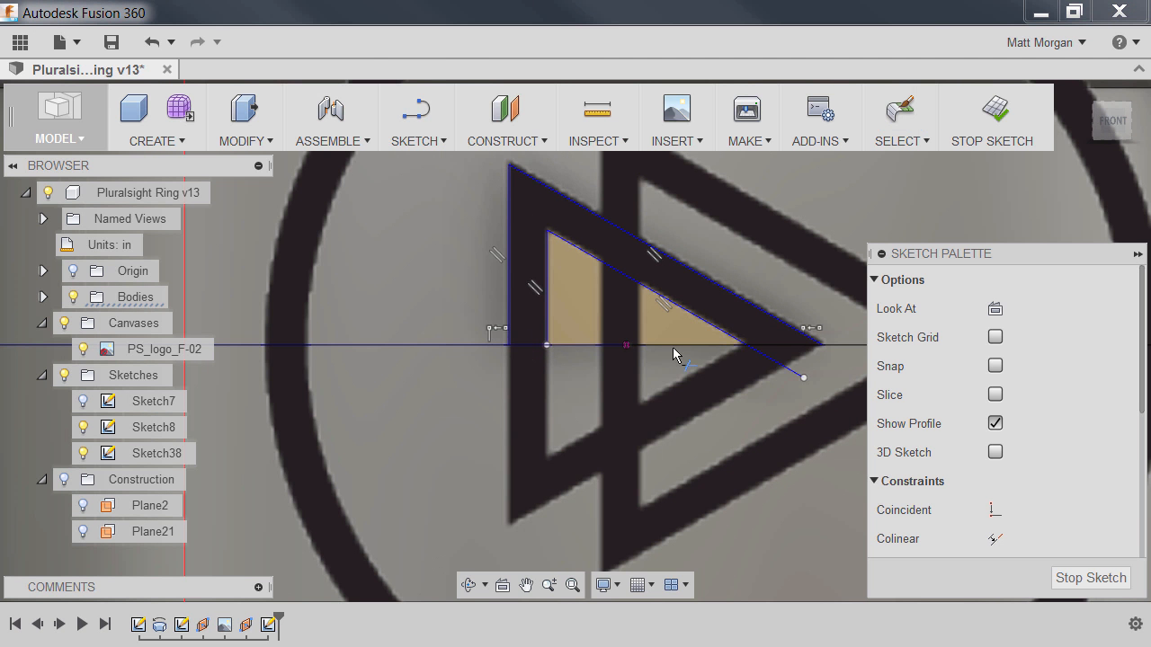
pyautogui.click(779, 369)
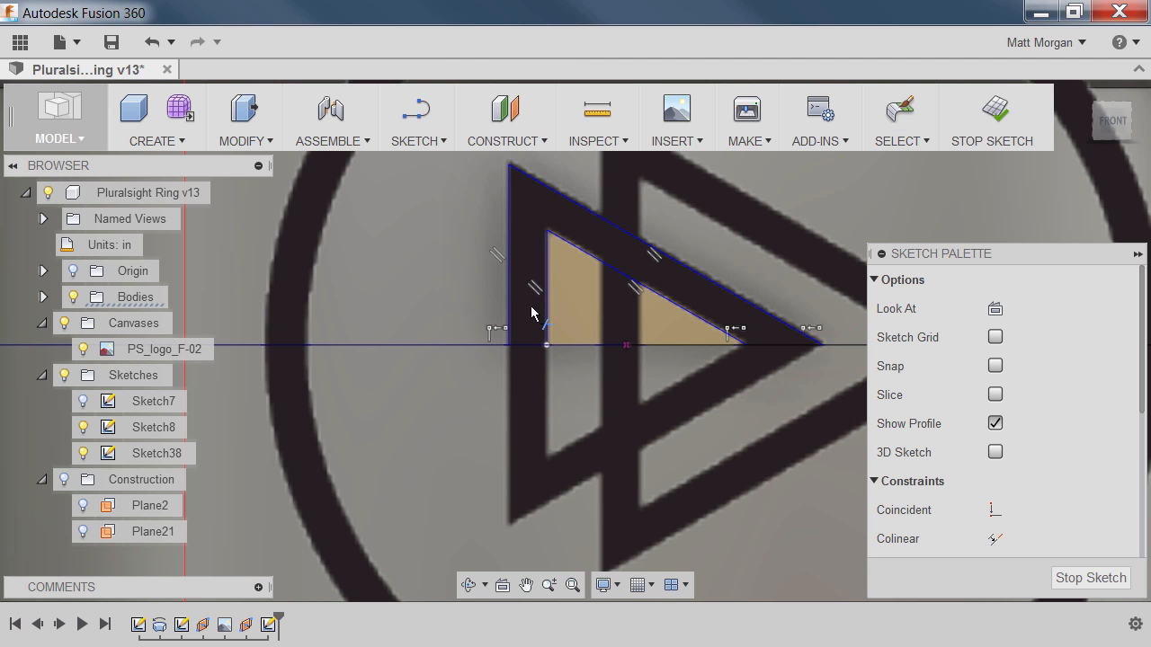
# Dimension the gaps between the outer and inner slanted lines and between the two vertical lines, both at 0.02 in
pyautogui.rightClick(420, 356)
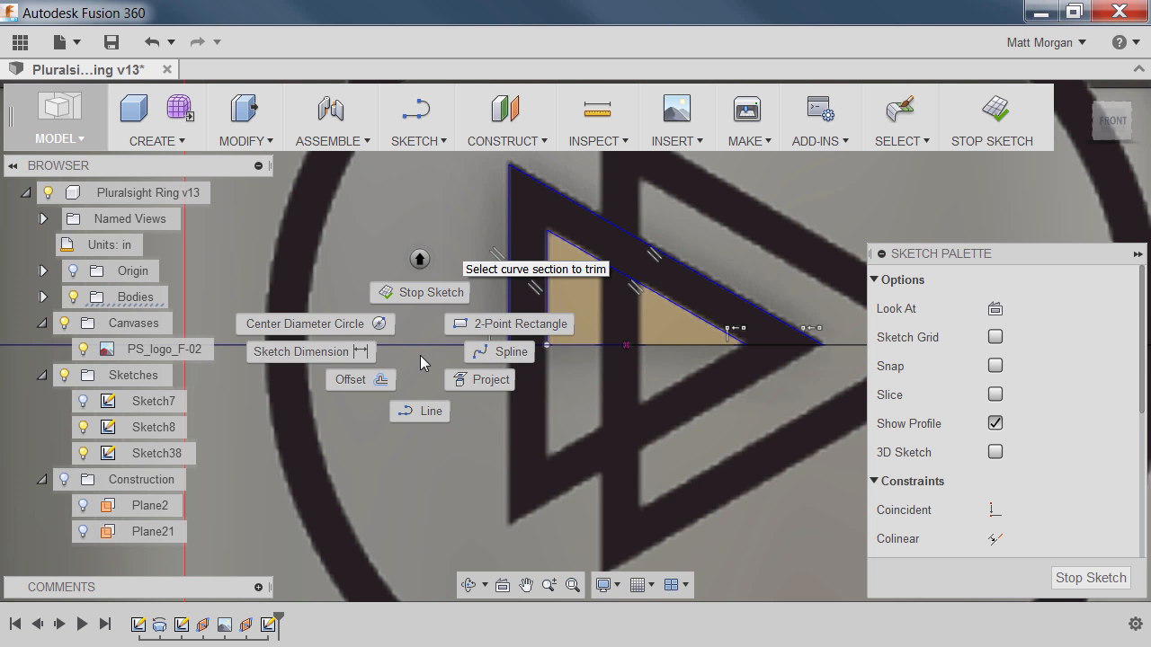
pyautogui.click(317, 354)
pyautogui.click(596, 259)
pyautogui.click(657, 209)
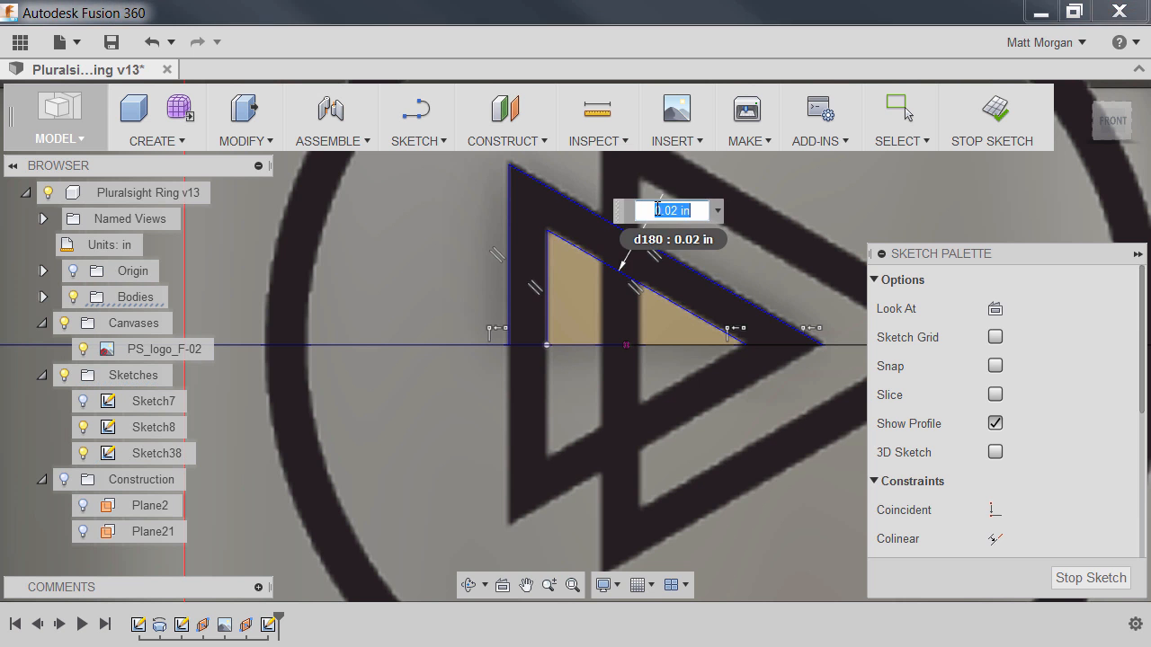
pyautogui.press('Return')
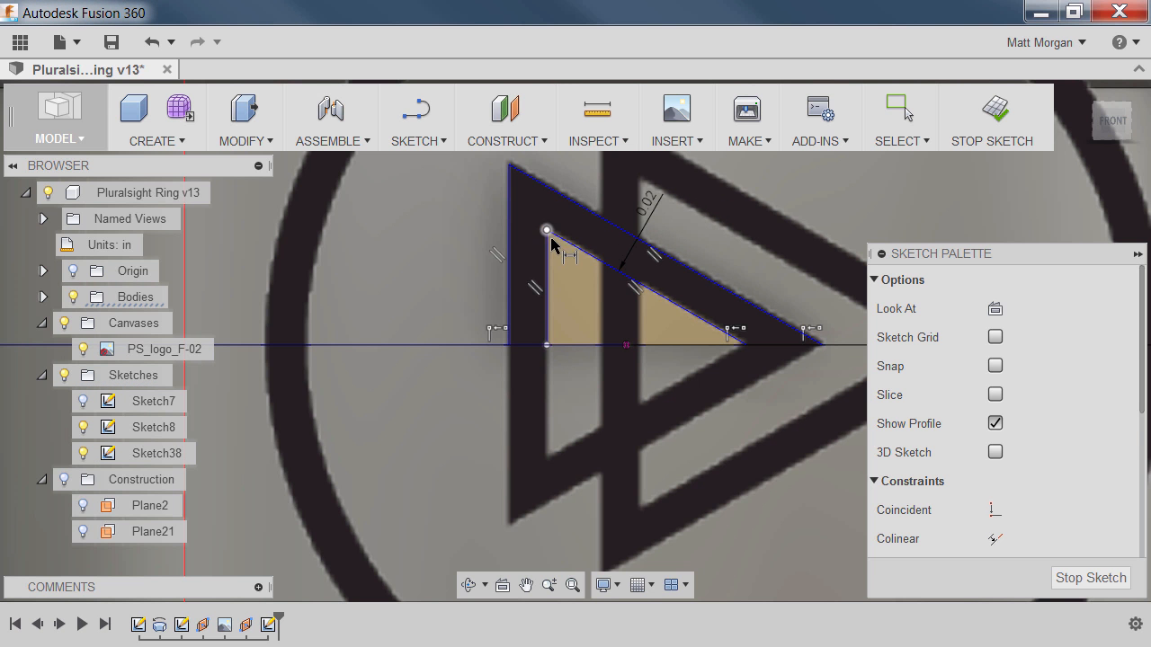
pyautogui.click(551, 254)
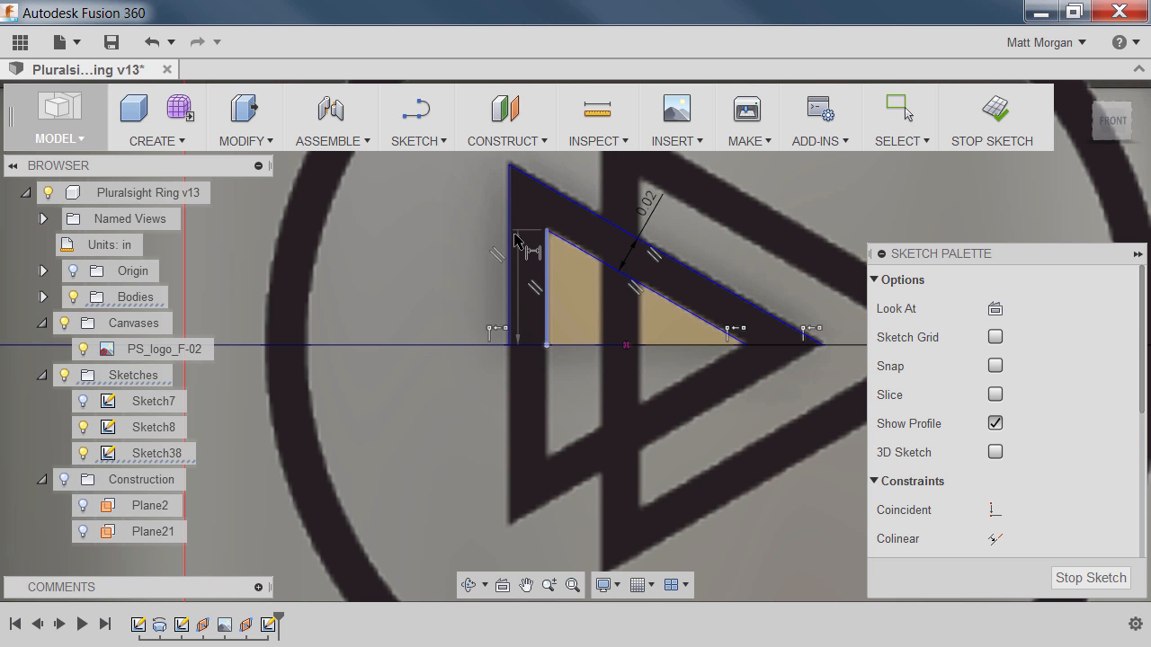
pyautogui.click(548, 168)
pyautogui.press('Return')
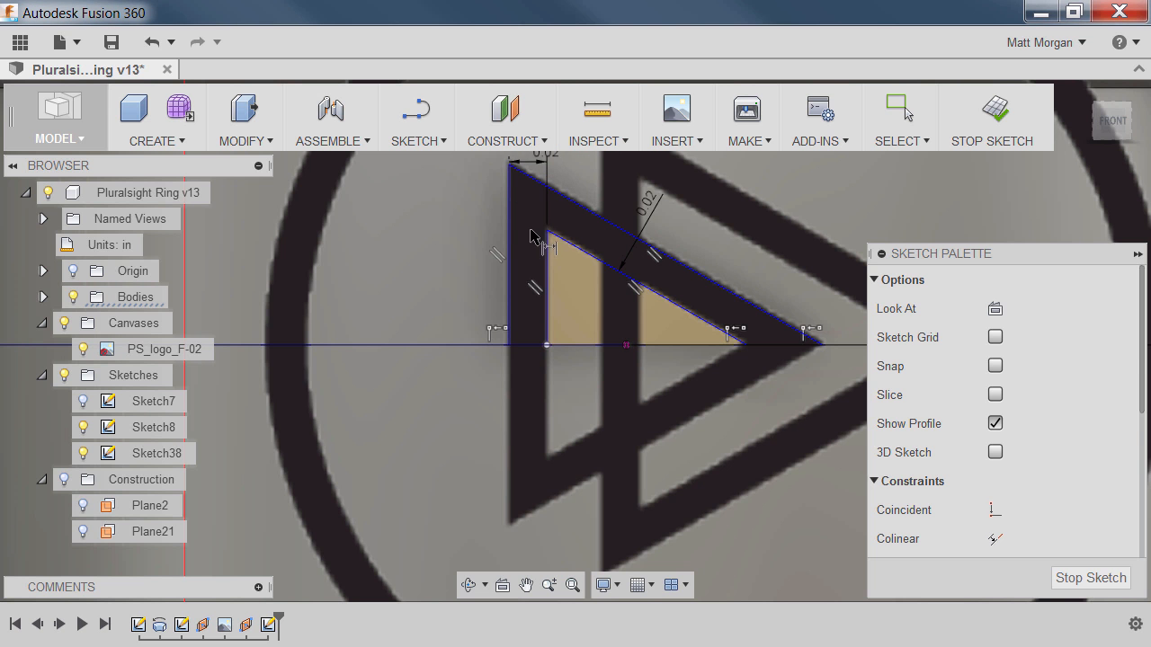
# Dimension the angle between the triangle's slanted line and the horizontal centre line at 30 degrees
pyautogui.click(780, 349)
pyautogui.click(786, 347)
pyautogui.click(688, 294)
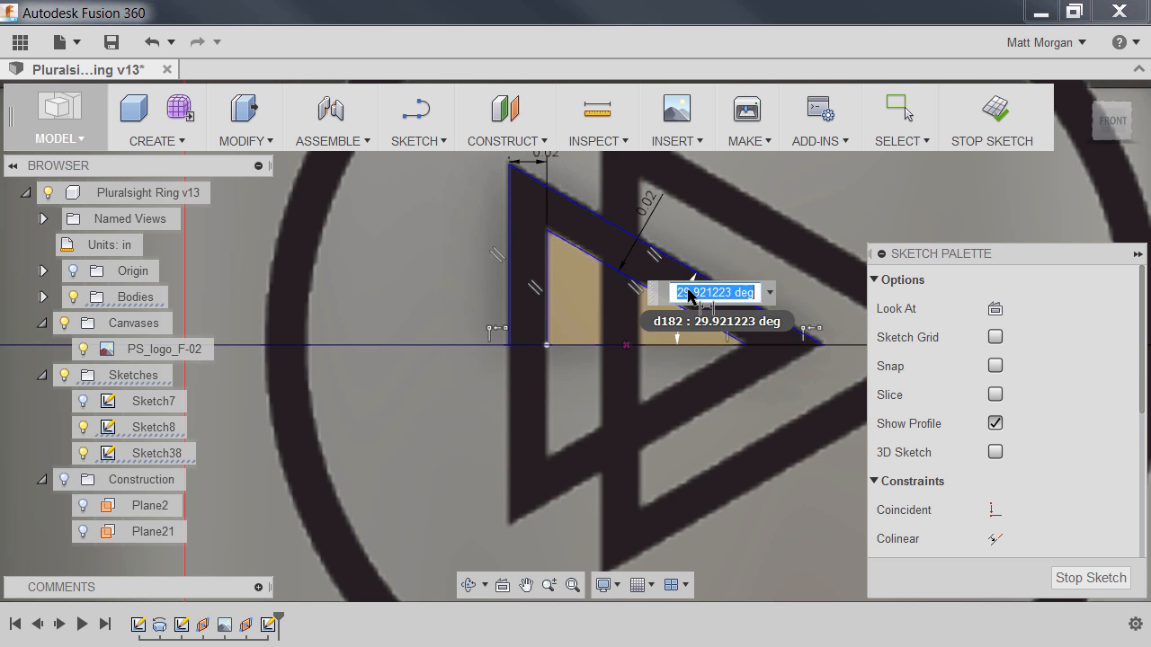
pyautogui.write('30')
pyautogui.press('Return')
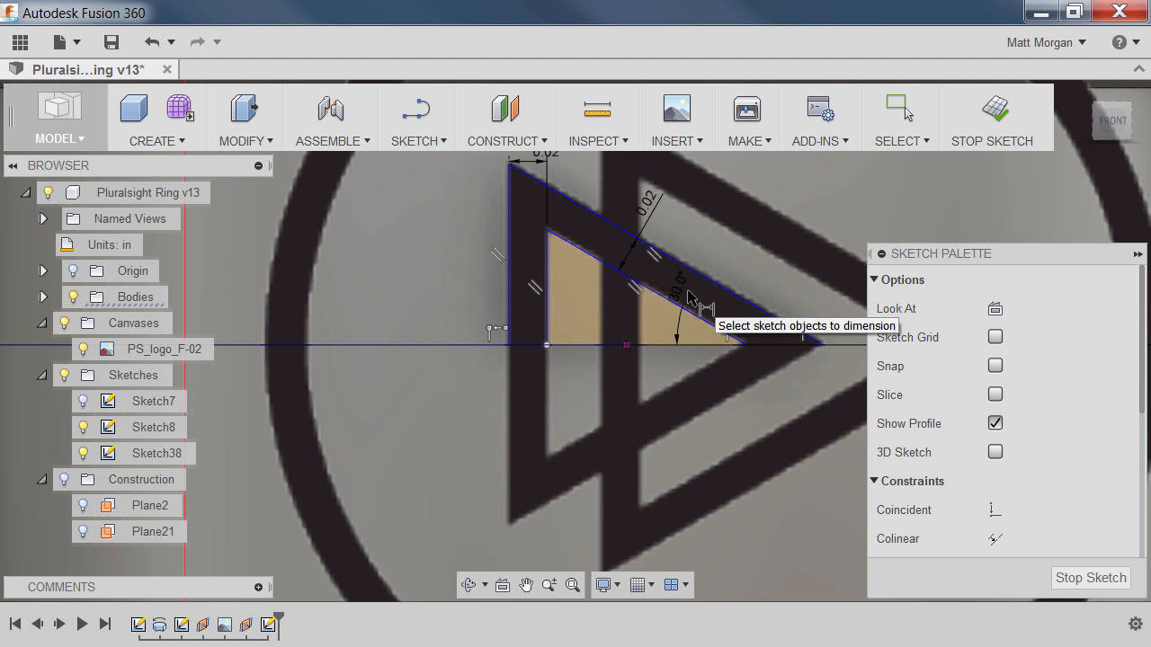
# Dimension the horizontal distance from the sketch's centre point to the outer triangle tip at 0.104 in
pyautogui.click(822, 346)
pyautogui.click(627, 345)
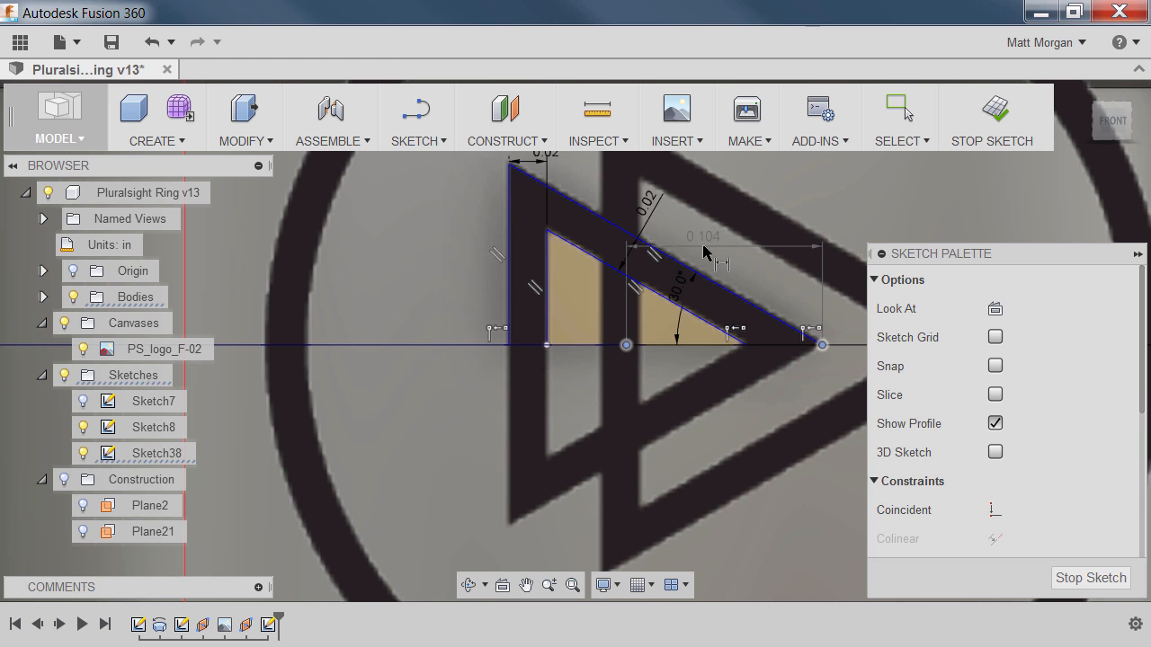
pyautogui.click(704, 248)
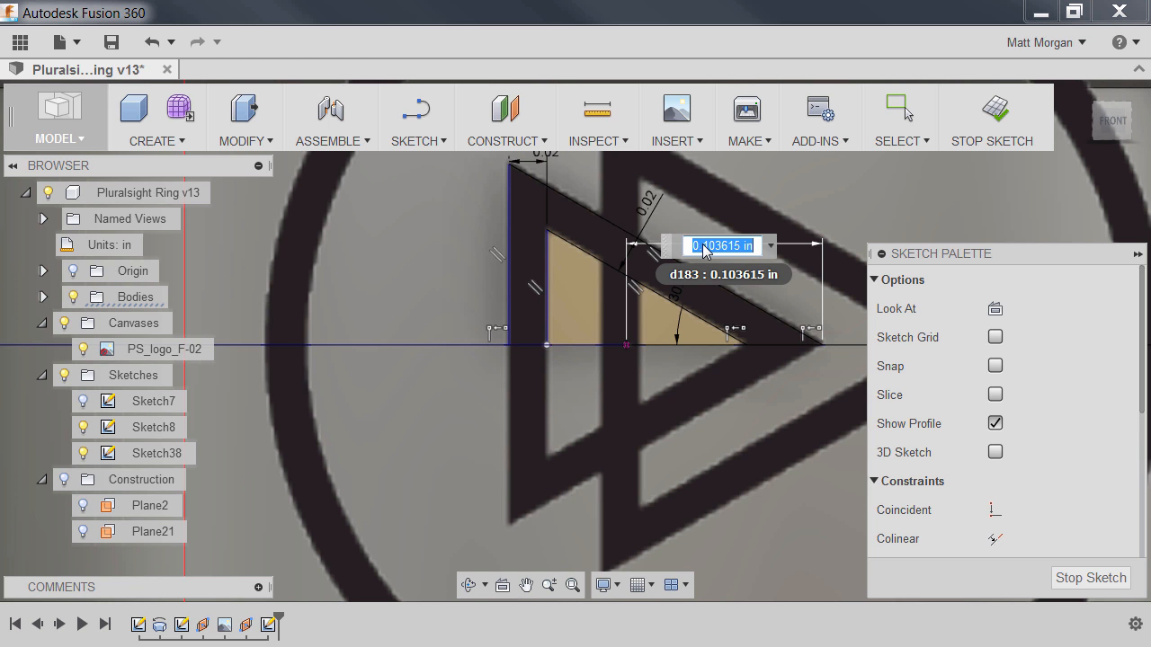
pyautogui.press('BackSpace')
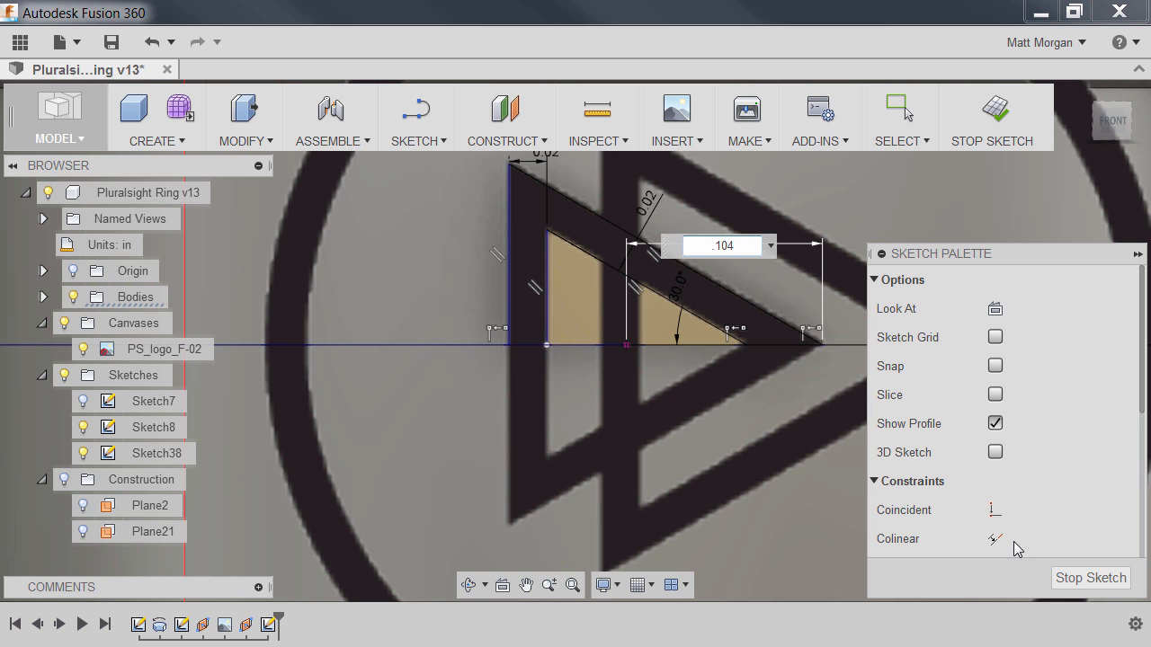
pyautogui.press('Return')
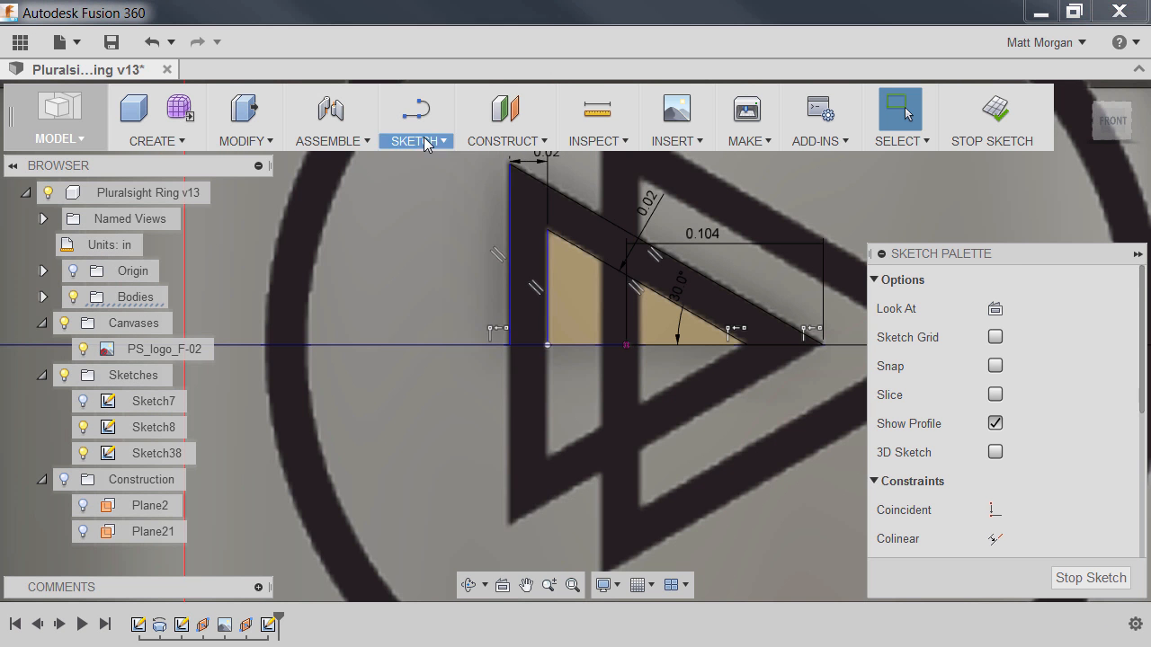
# Mirror the outer and inner half-triangle lines about the horizontal centre line to complete the lower half
pyautogui.click(418, 141)
pyautogui.click(430, 424)
pyautogui.moveTo(563, 276)
pyautogui.mouseDown()
pyautogui.moveTo(511, 176)
pyautogui.moveTo(483, 166)
pyautogui.mouseUp()
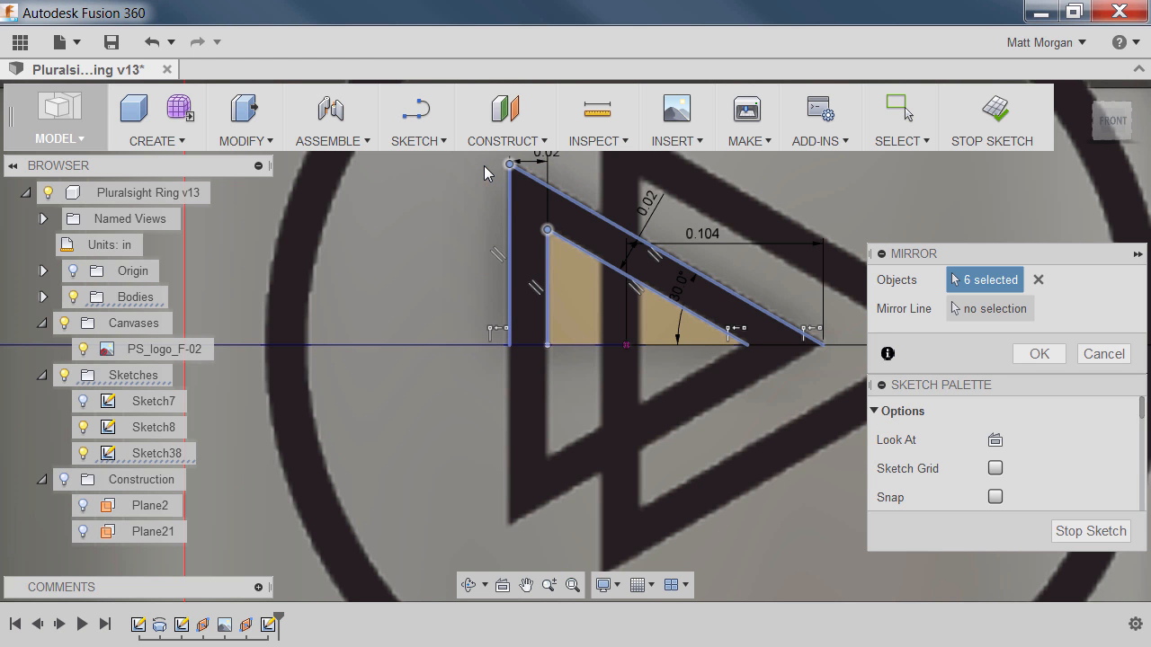
pyautogui.click(979, 310)
pyautogui.click(600, 343)
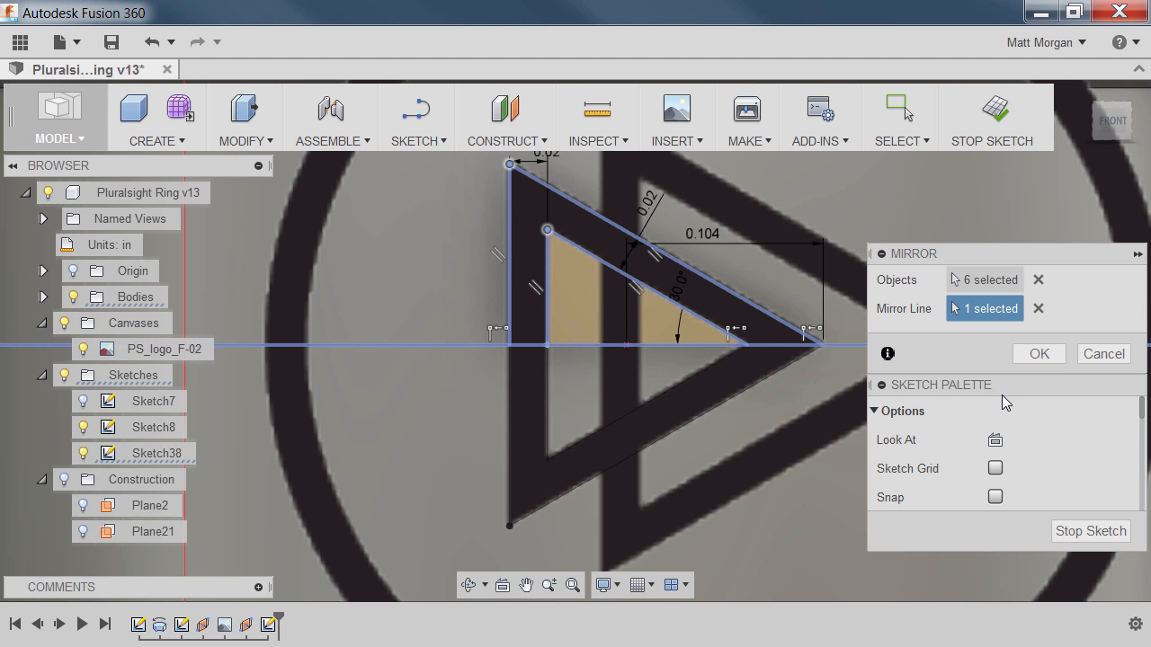
pyautogui.click(1030, 355)
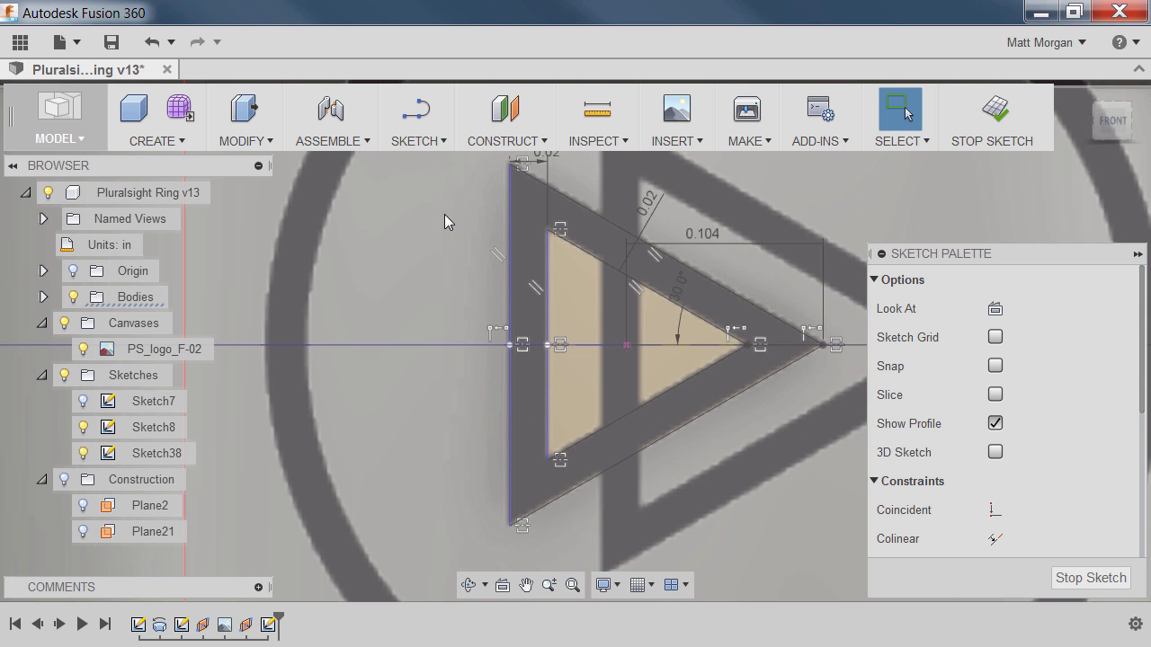
# Dimension the outer triangle's overall height between its upper and lower corner points at 0.19 in
pyautogui.rightClick(444, 214)
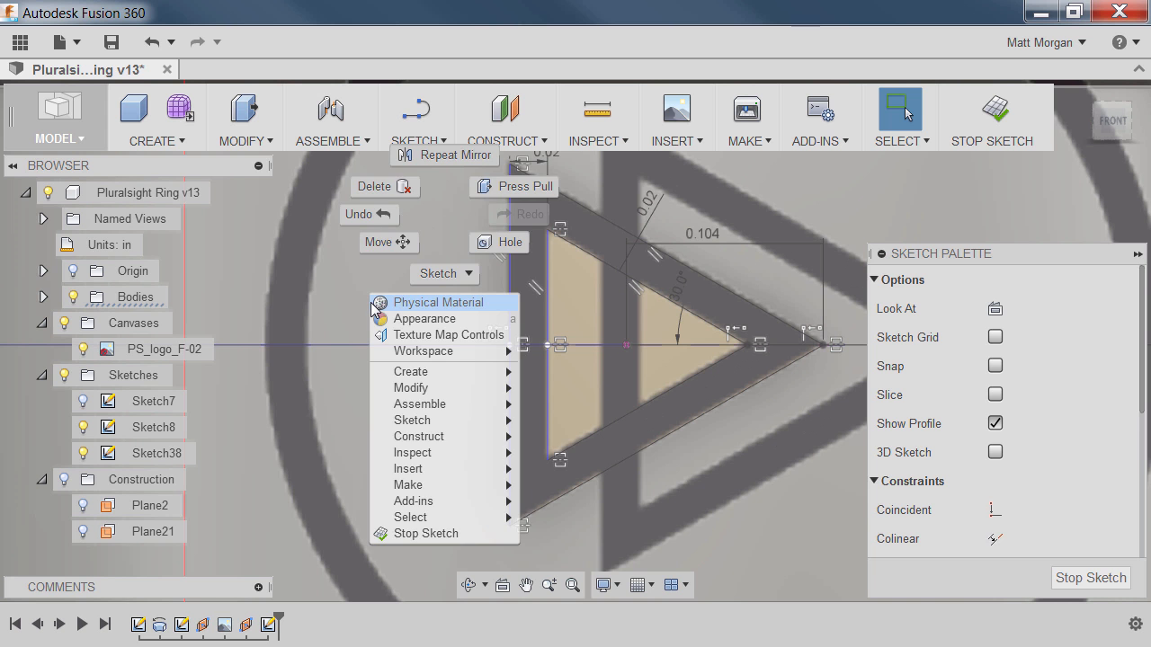
pyautogui.click(446, 274)
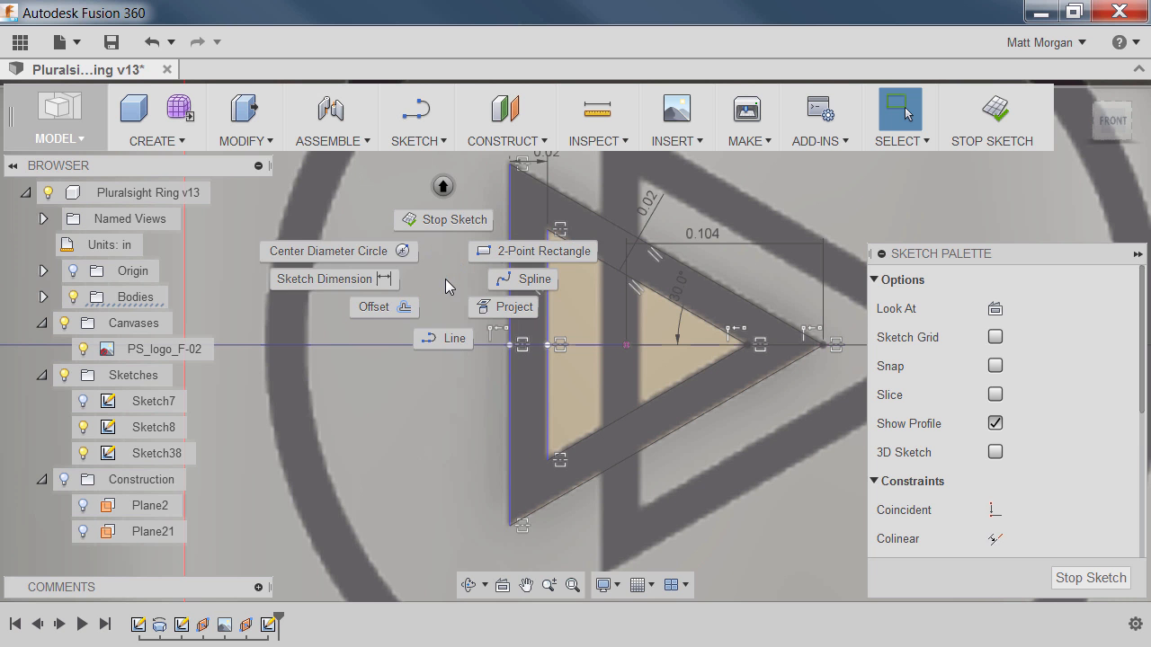
pyautogui.click(341, 278)
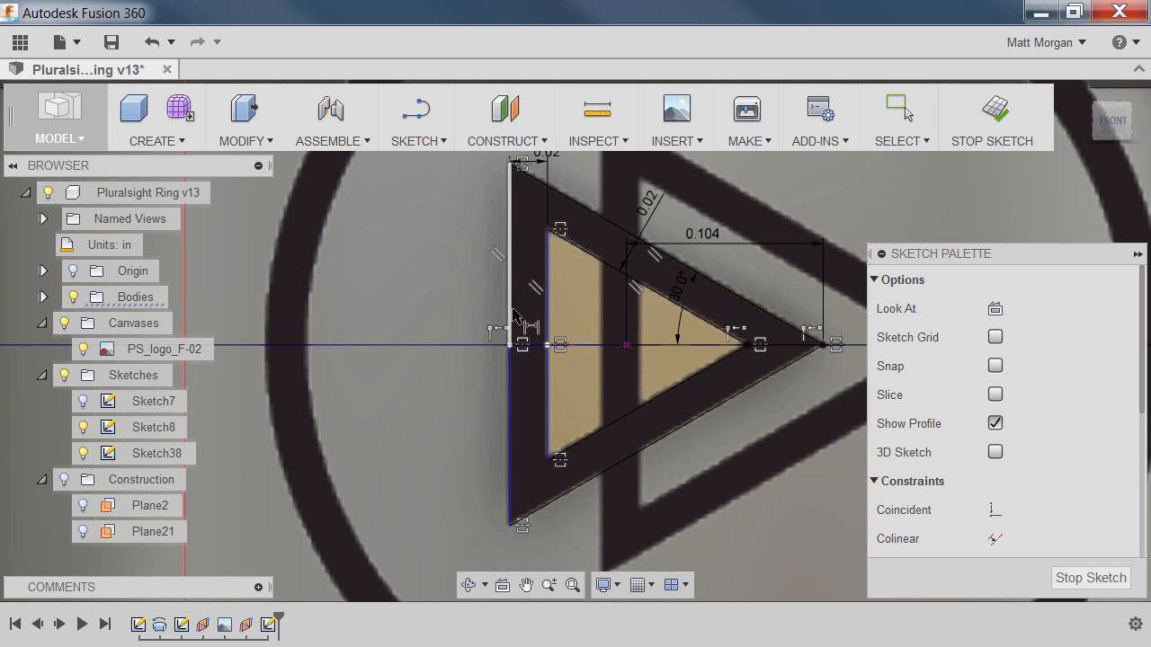
pyautogui.click(508, 165)
pyautogui.click(509, 525)
pyautogui.click(412, 324)
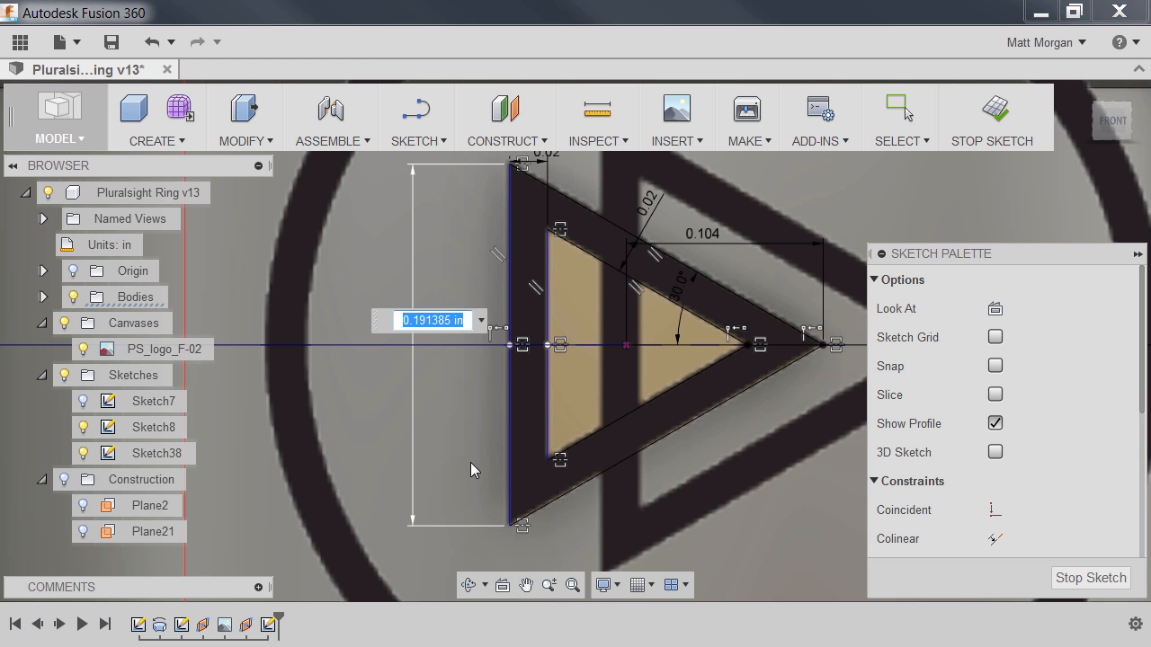
pyautogui.write('.19')
pyautogui.press('Return')
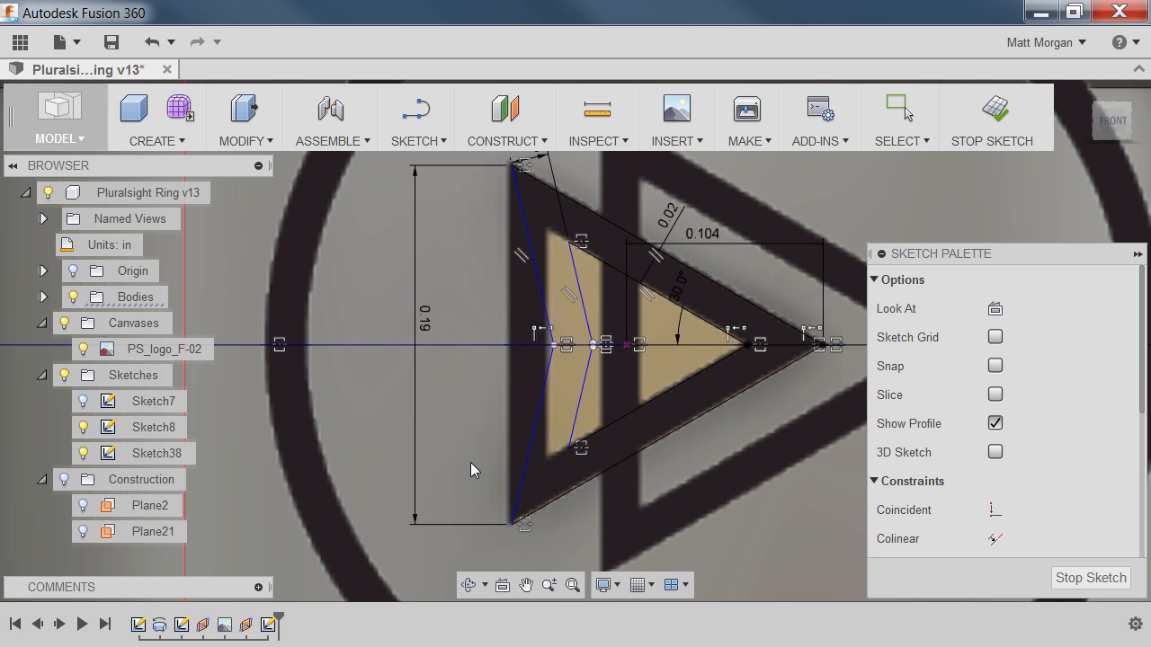
pyautogui.press('Escape')
# Apply a Horizontal/Vertical constraint to the upper half of the outer triangle's tilted base line to make it vertical
pyautogui.click(542, 313)
pyautogui.scroll(-5, 1036, 431)
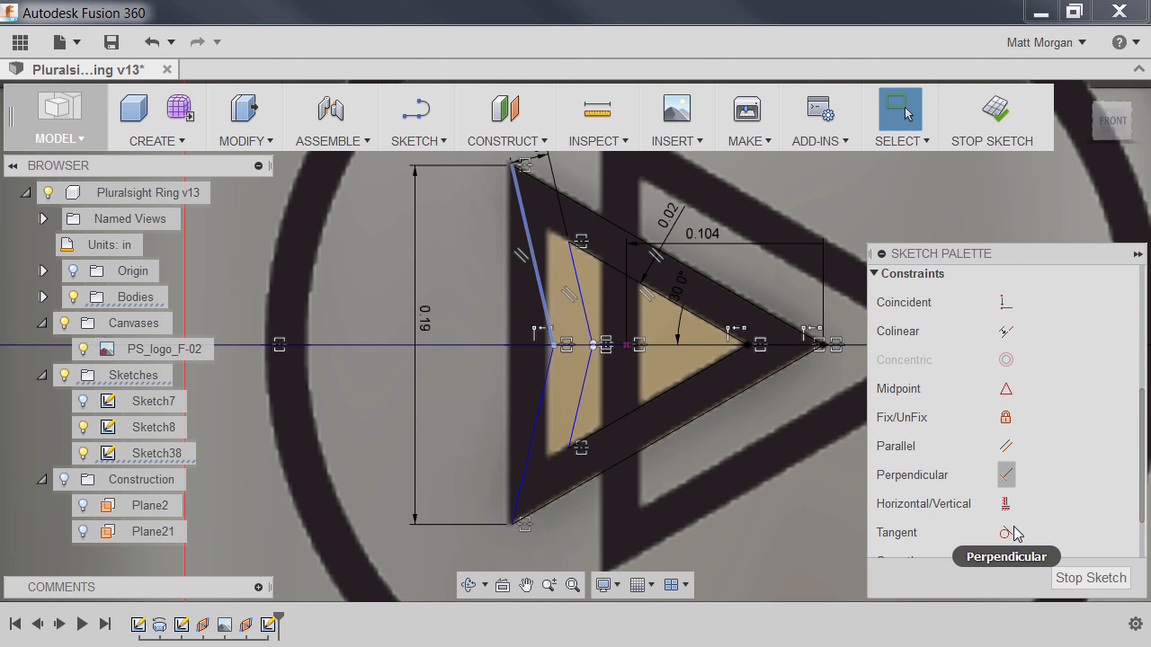
pyautogui.click(1005, 505)
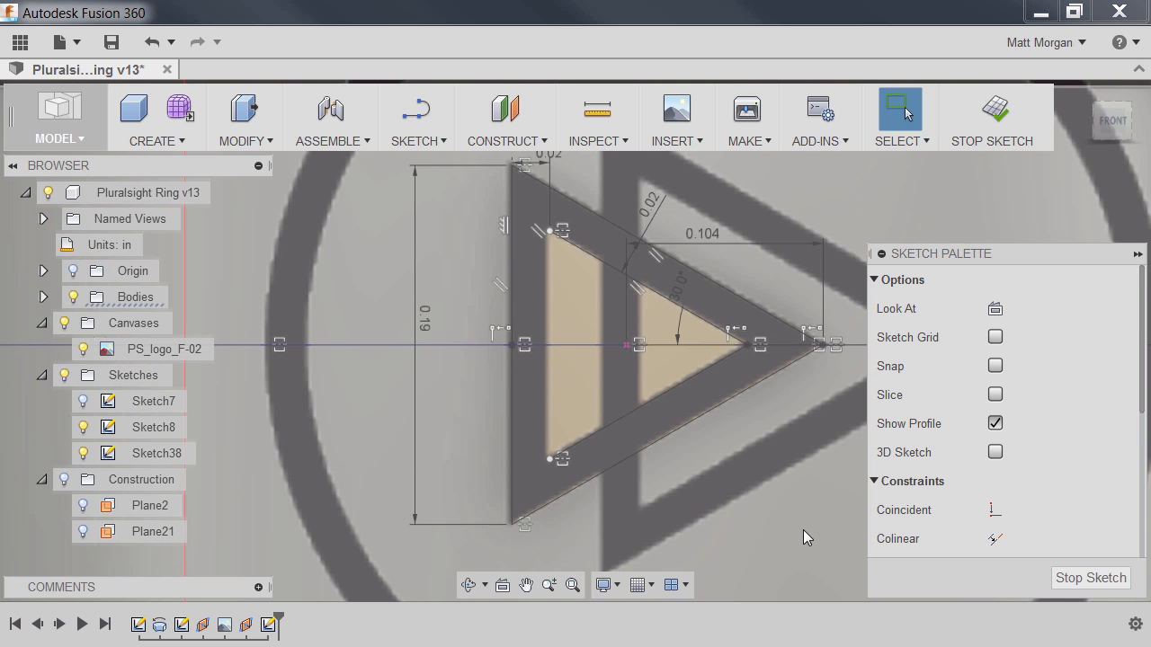
# Hide the PS_logo_F-02 canvas to expose the triangle sketch on its own
pyautogui.scroll(-3, 803, 538)
pyautogui.click(83, 348)
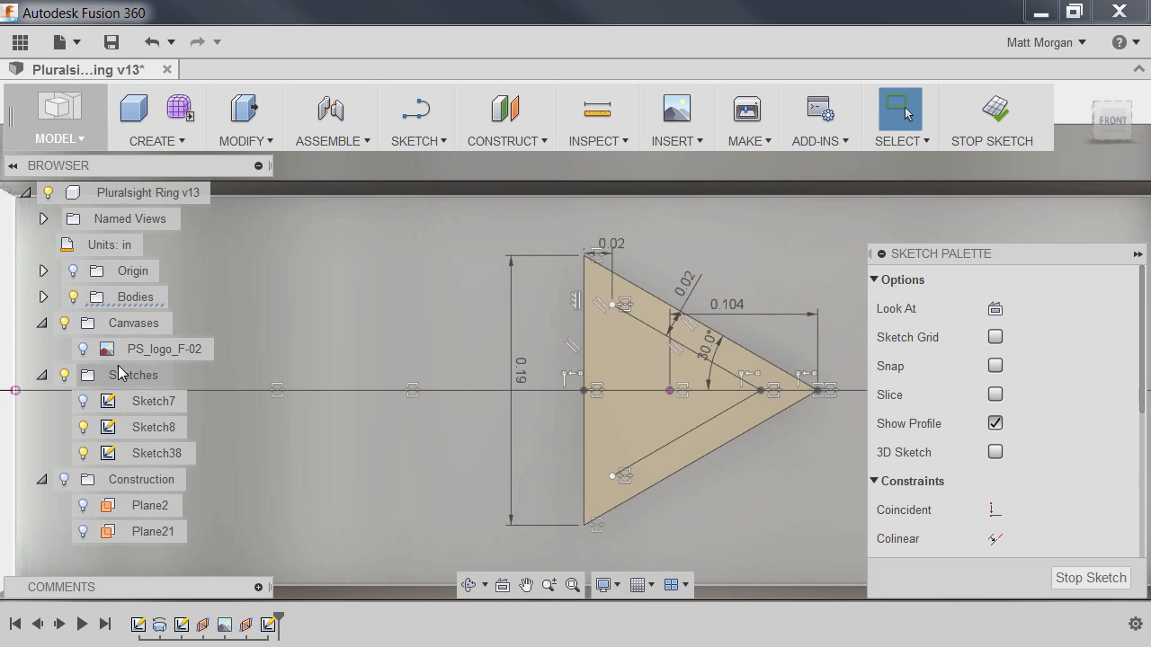
pyautogui.scroll(-1, 569, 435)
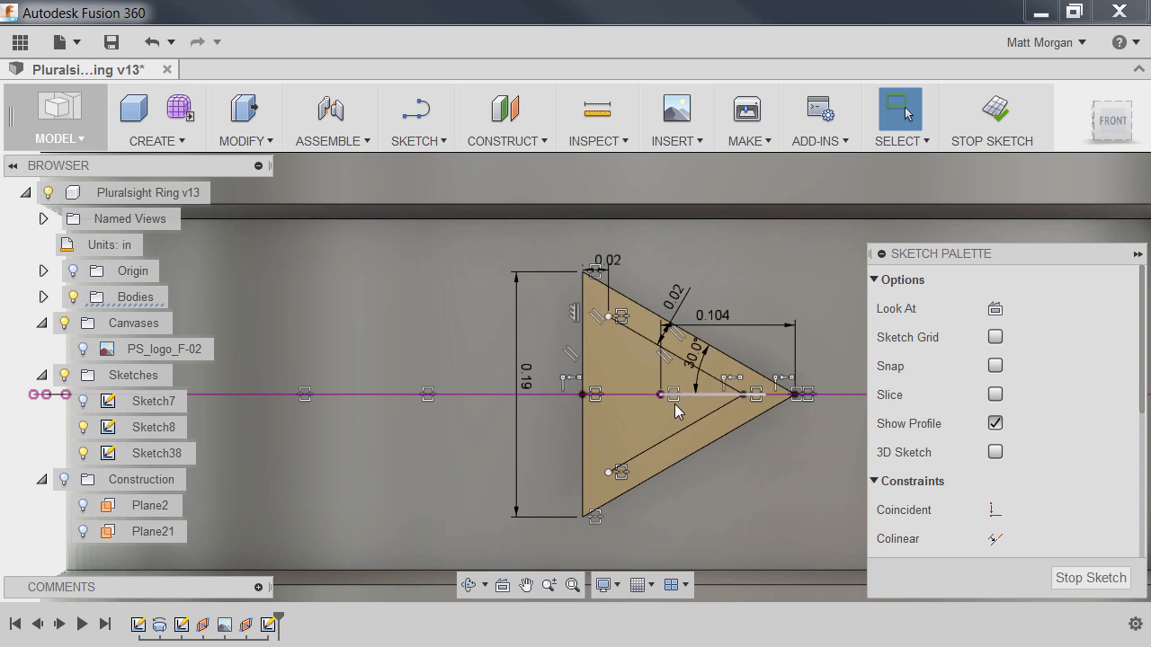
pyautogui.scroll(1, 644, 419)
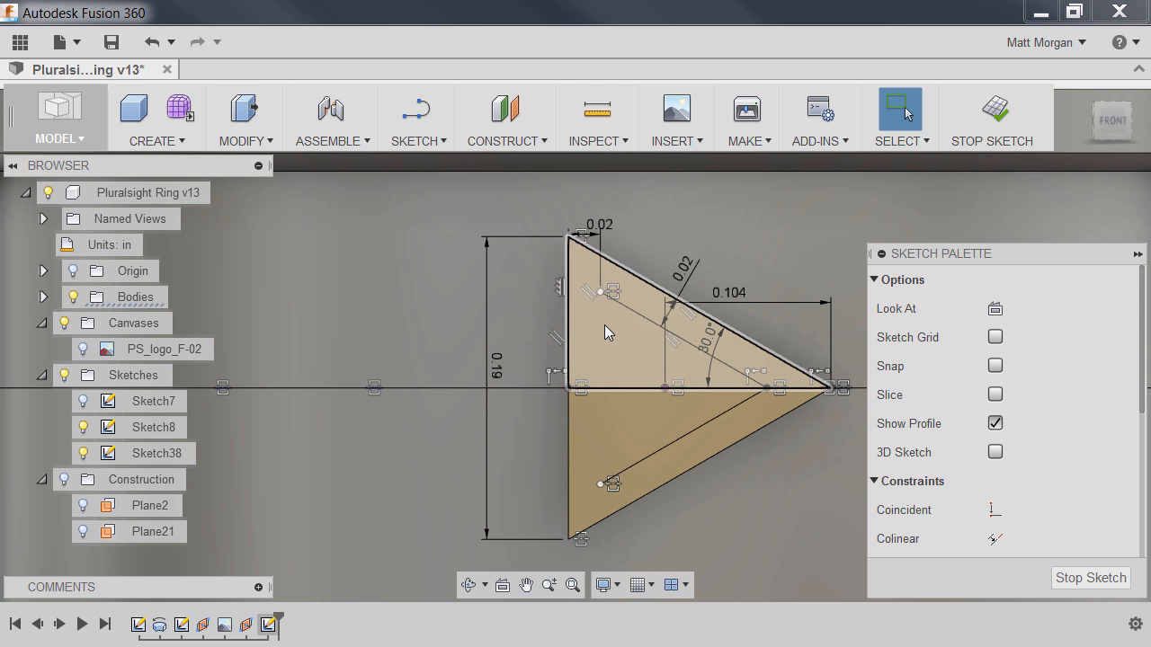
# Draw a vertical line joining the inner triangle's two open corners and finish the sketch
pyautogui.press('l')
pyautogui.click(600, 294)
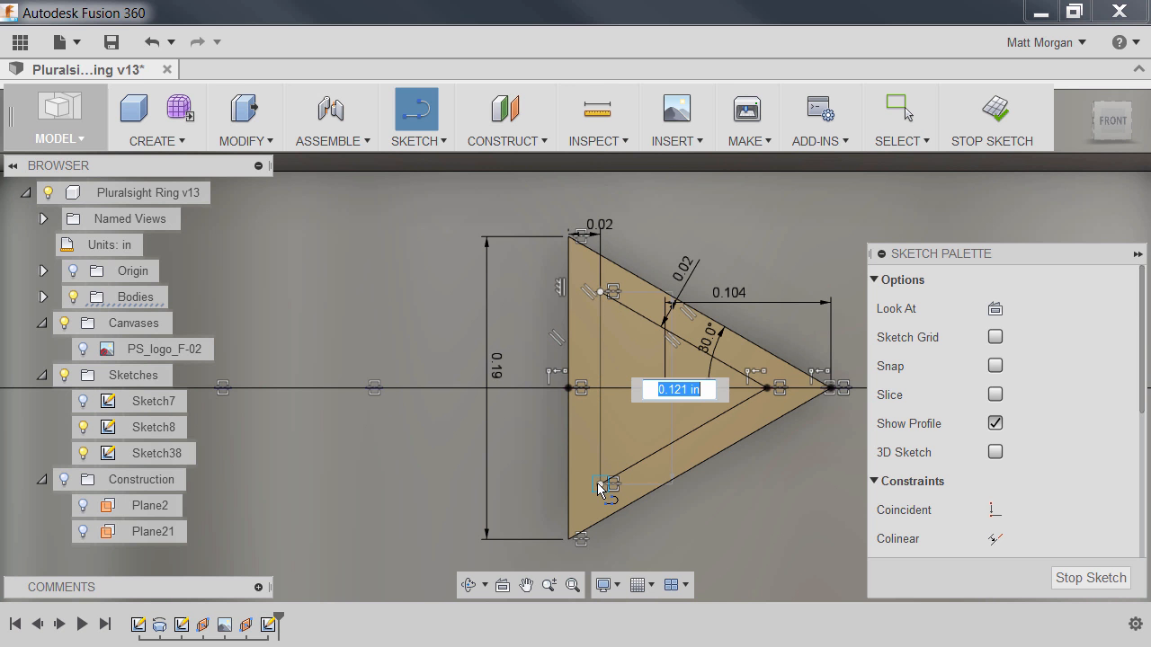
pyautogui.click(600, 483)
pyautogui.press('Escape')
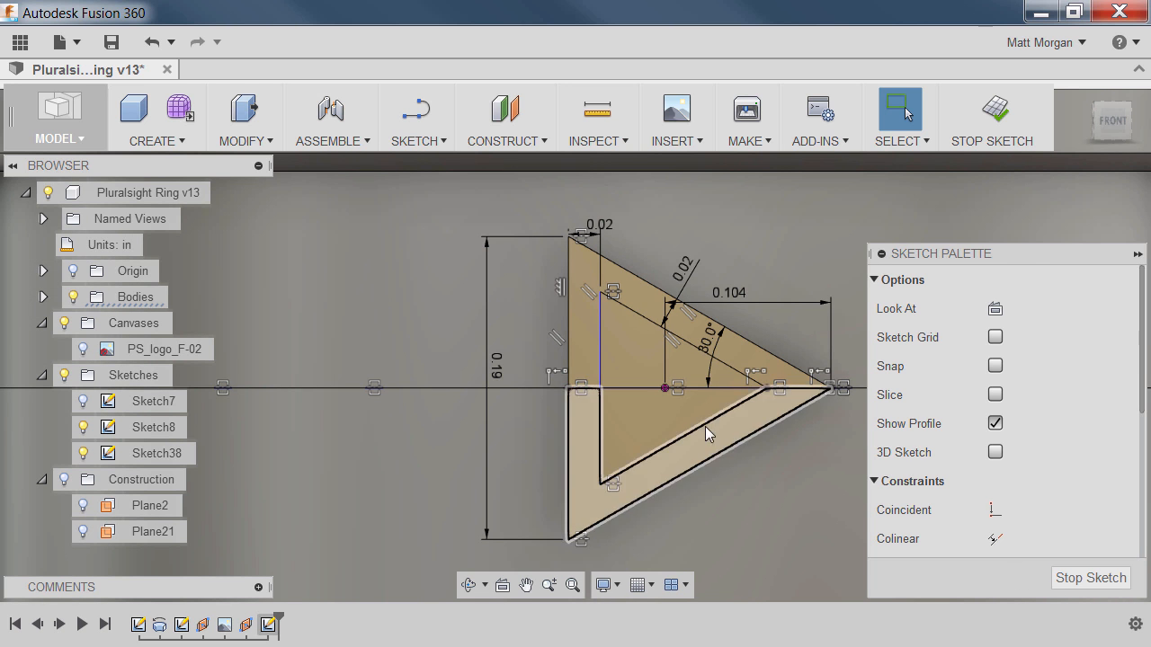
pyautogui.click(599, 342)
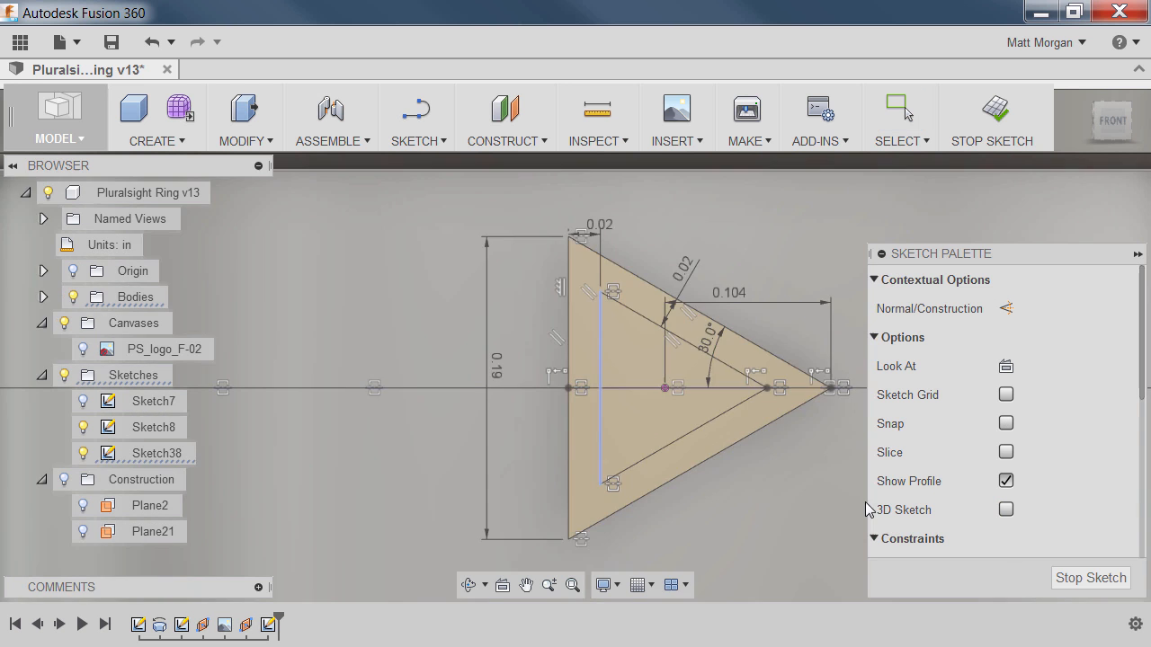
pyautogui.click(1081, 578)
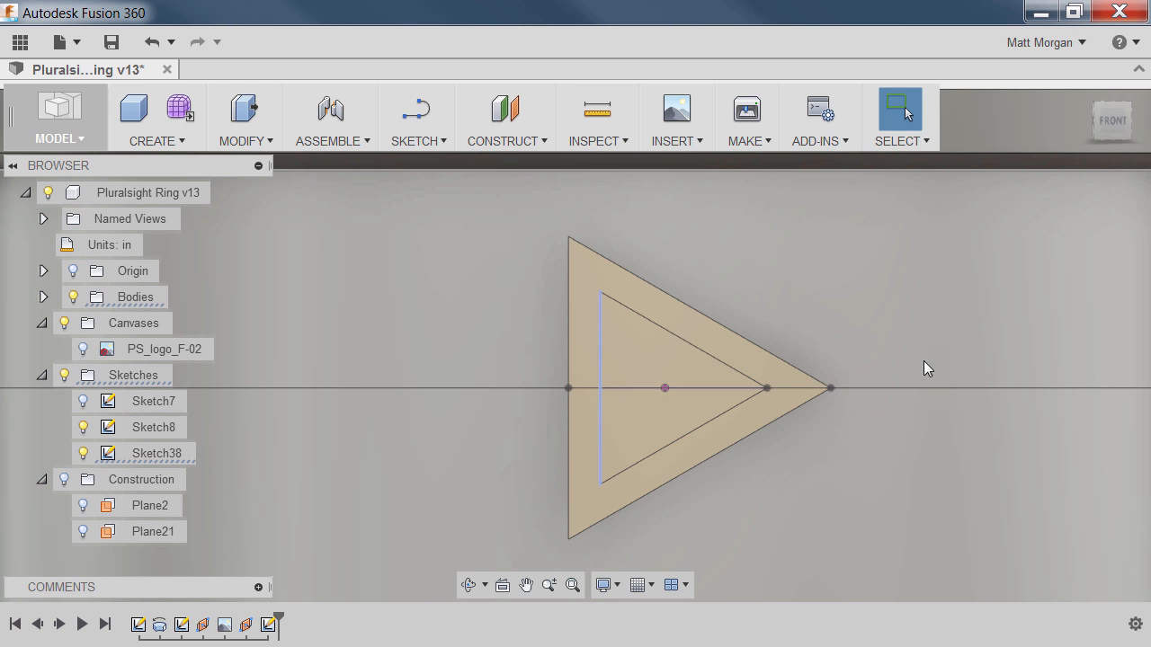
# Extrude both halves of the triangular frame to the ring's outer face with the Join operation and a 30 degree taper angle
pyautogui.press('q')
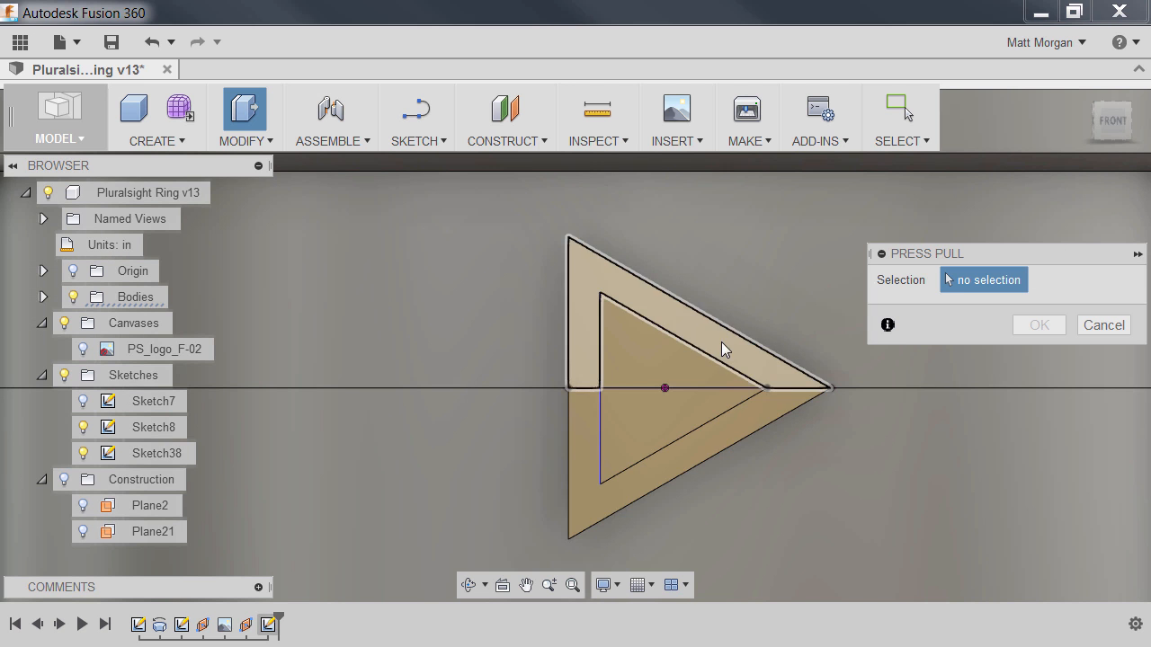
pyautogui.click(721, 341)
pyautogui.click(716, 433)
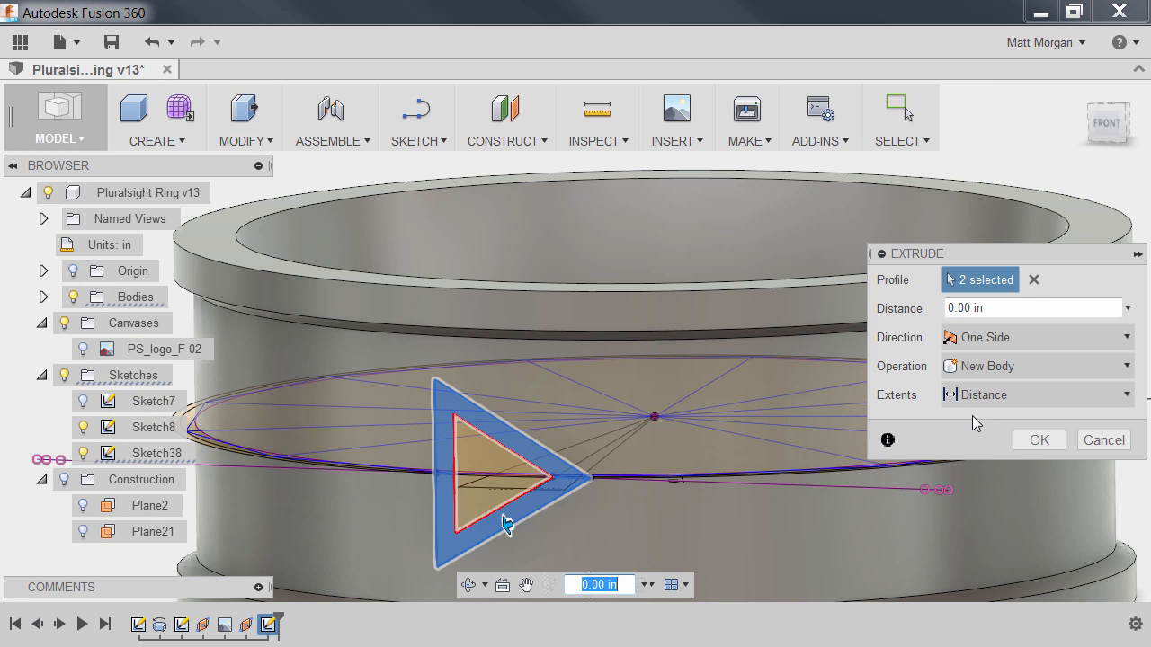
pyautogui.click(995, 365)
pyautogui.click(982, 398)
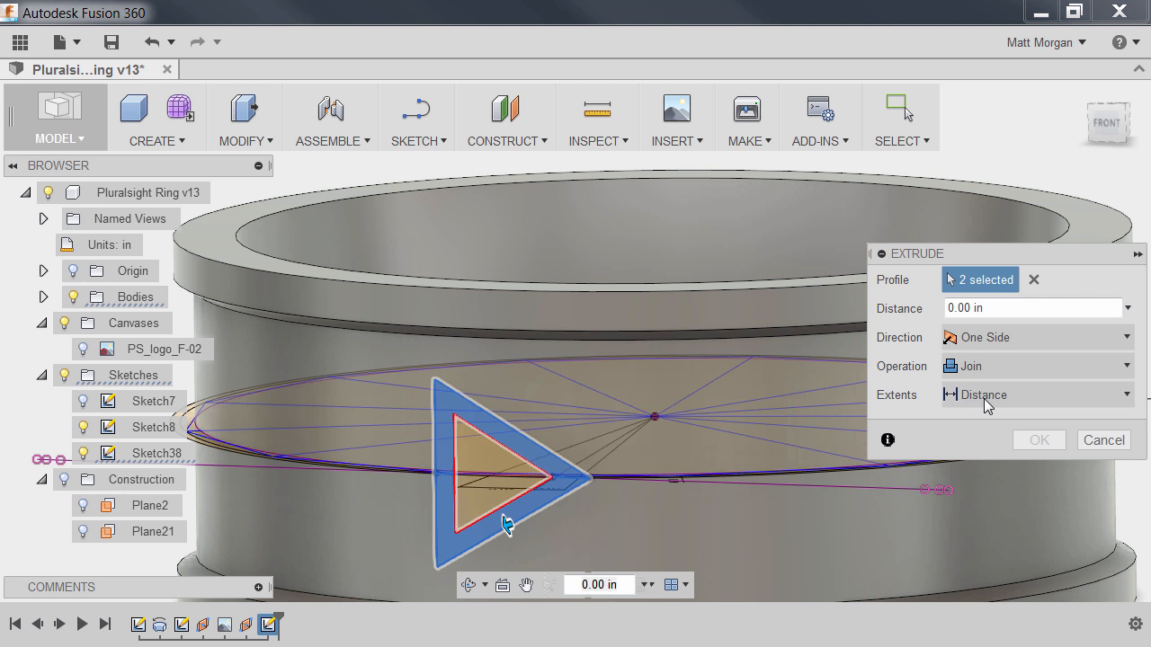
pyautogui.click(986, 396)
pyautogui.click(974, 444)
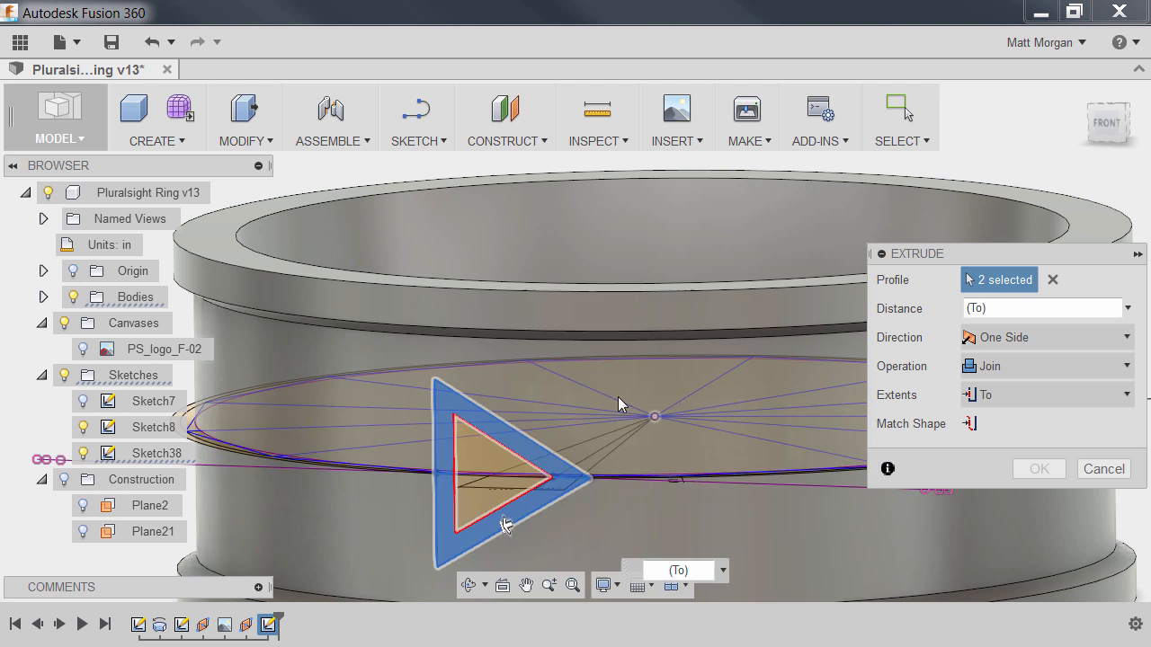
pyautogui.click(576, 386)
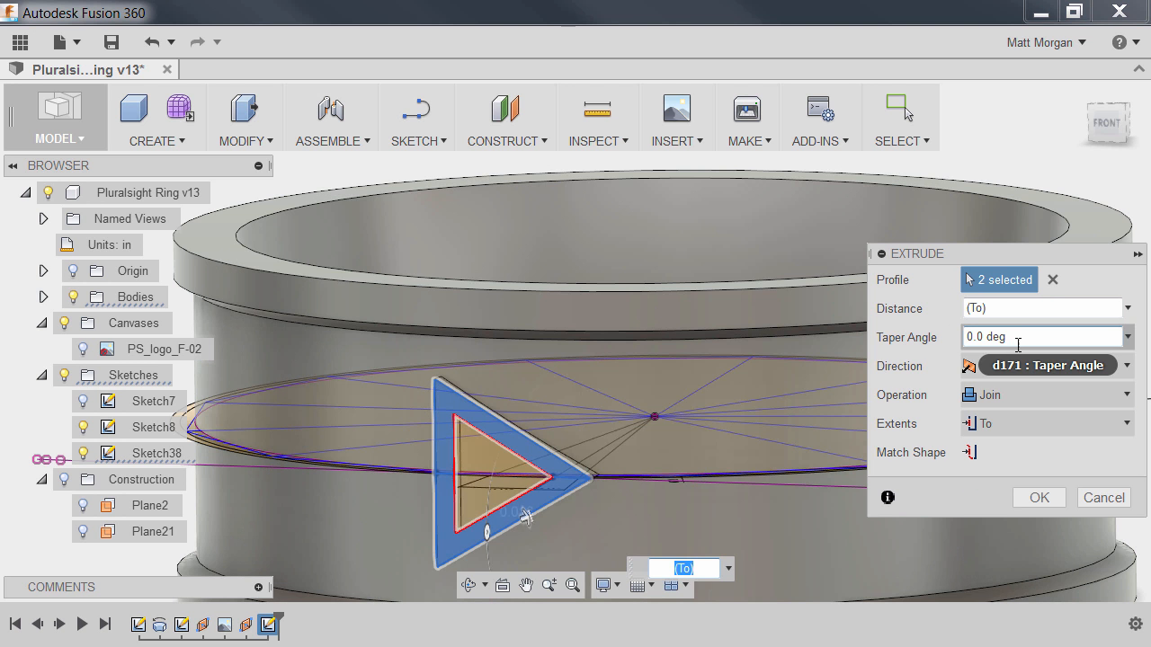
pyautogui.click(1016, 340)
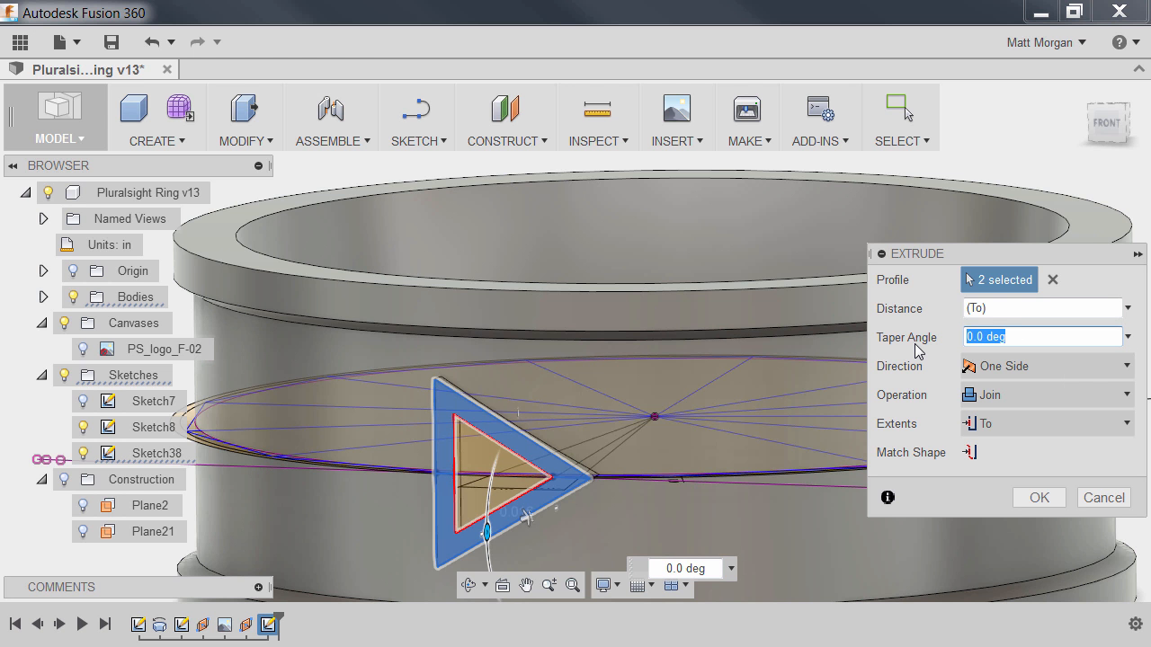
pyautogui.write('30')
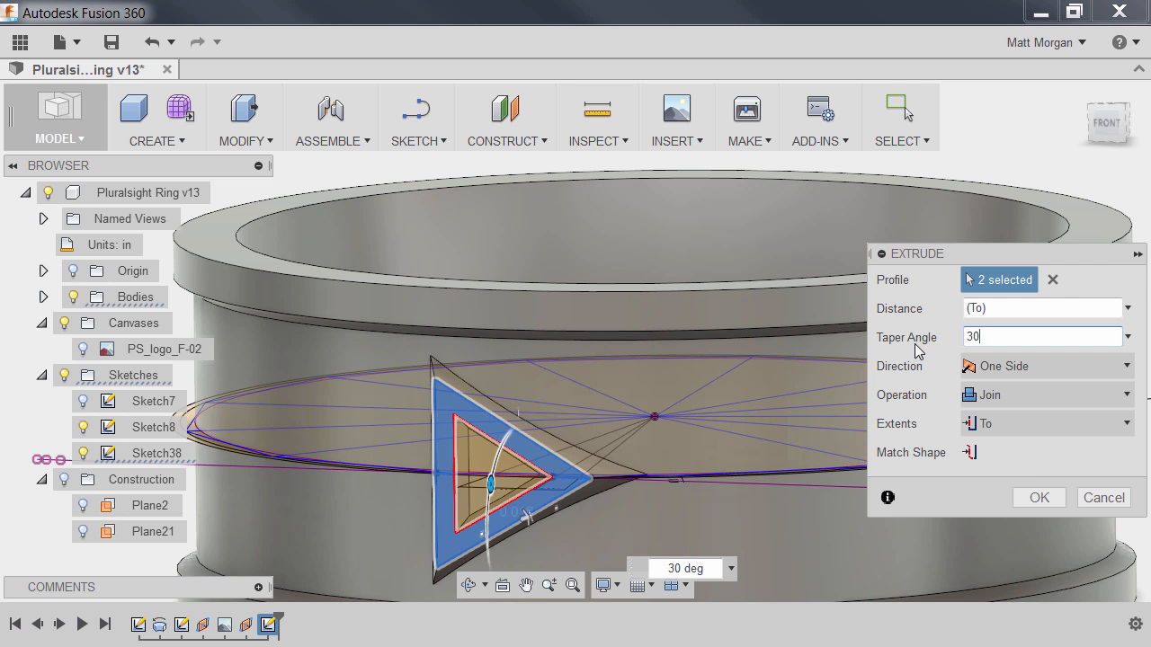
pyautogui.click(1038, 499)
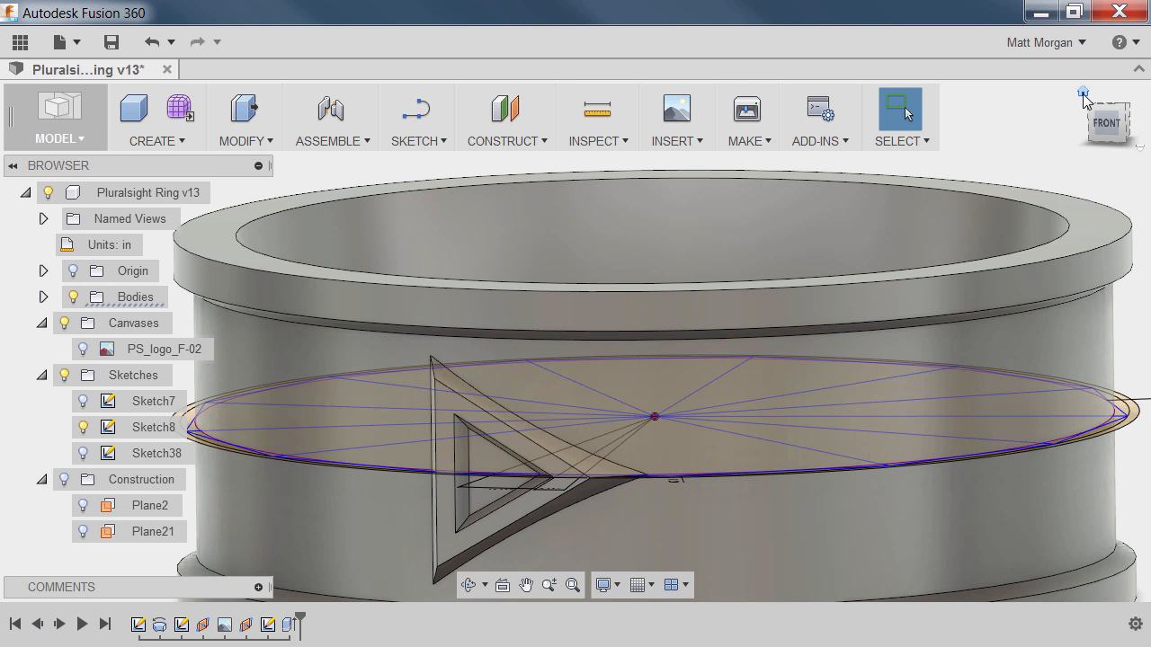
# Hide Sketch8, the circular sketch with radial lines inside the ring
pyautogui.click(1082, 94)
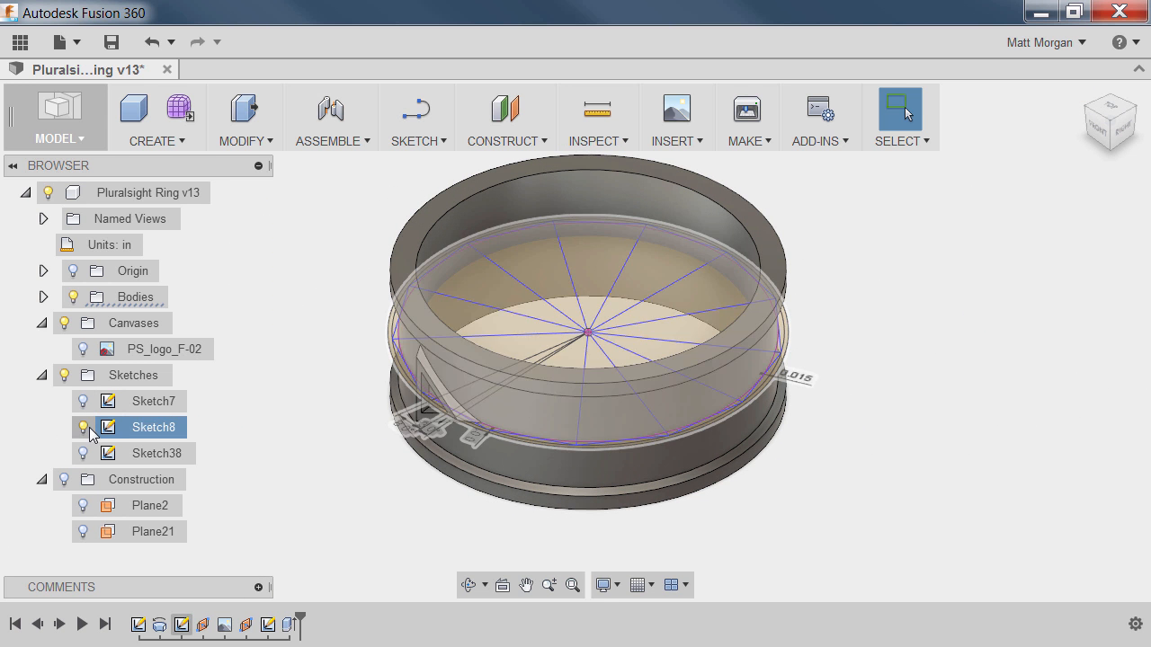
pyautogui.click(85, 427)
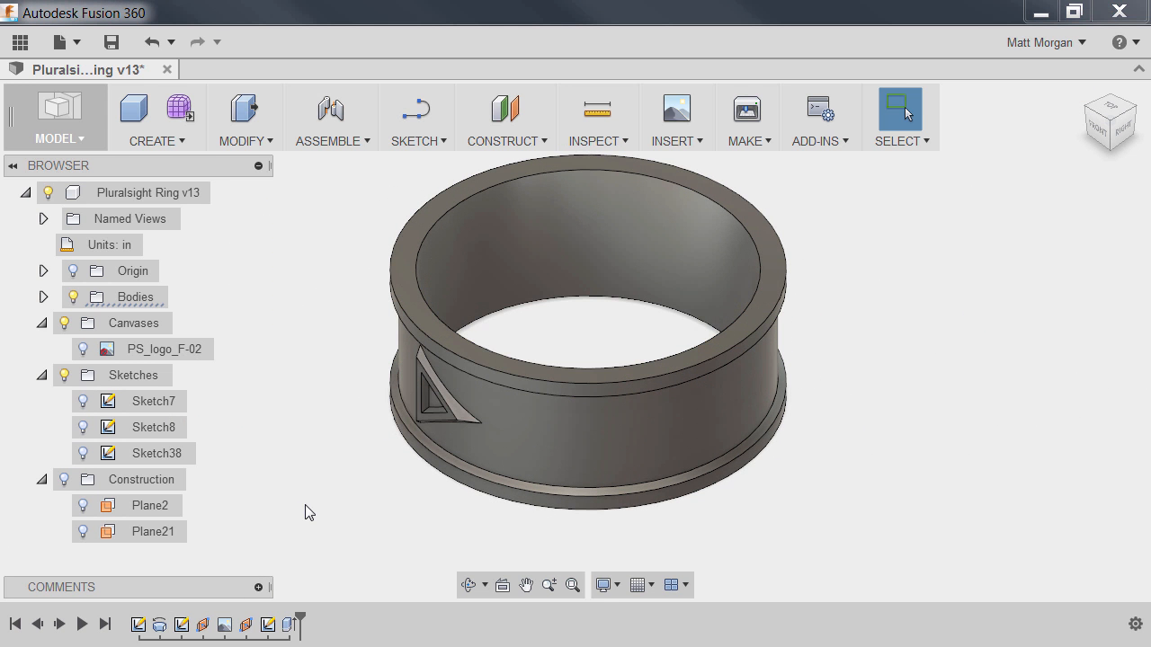